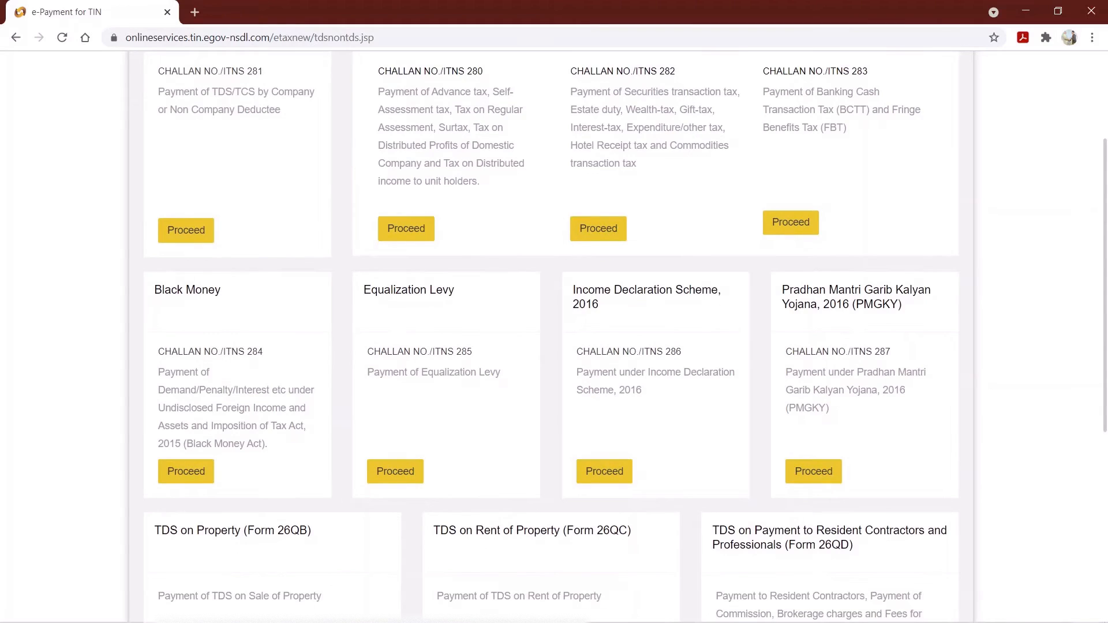
- Review the challan types and TDS payment forms offered on the e-Payment of Taxes page
scroll(551, 338, "up", 1)
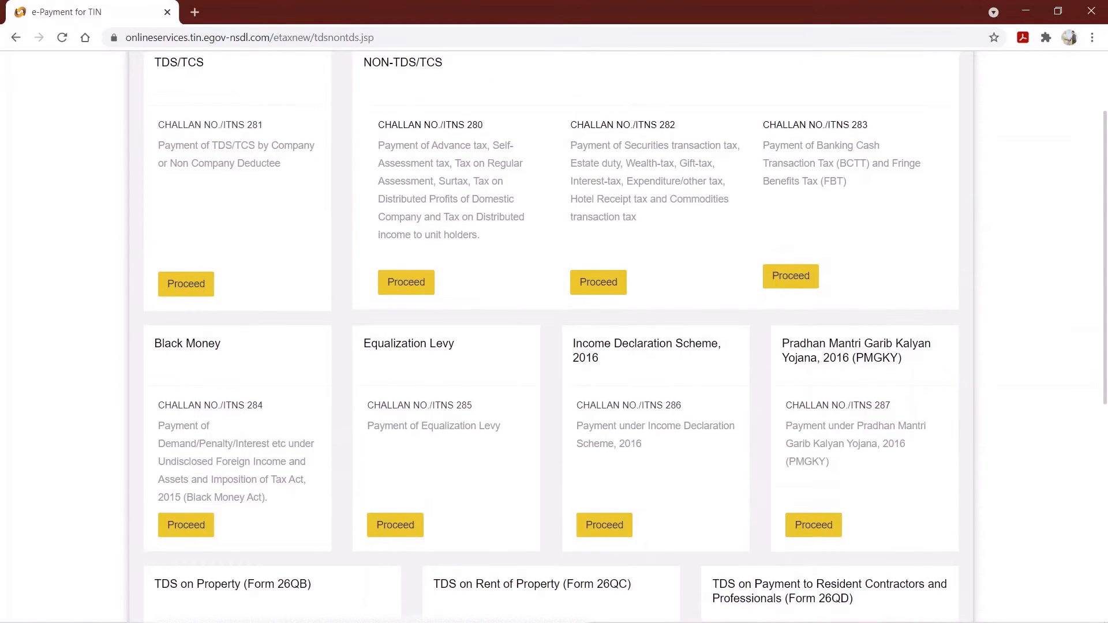
scroll(551, 337, "down", 1)
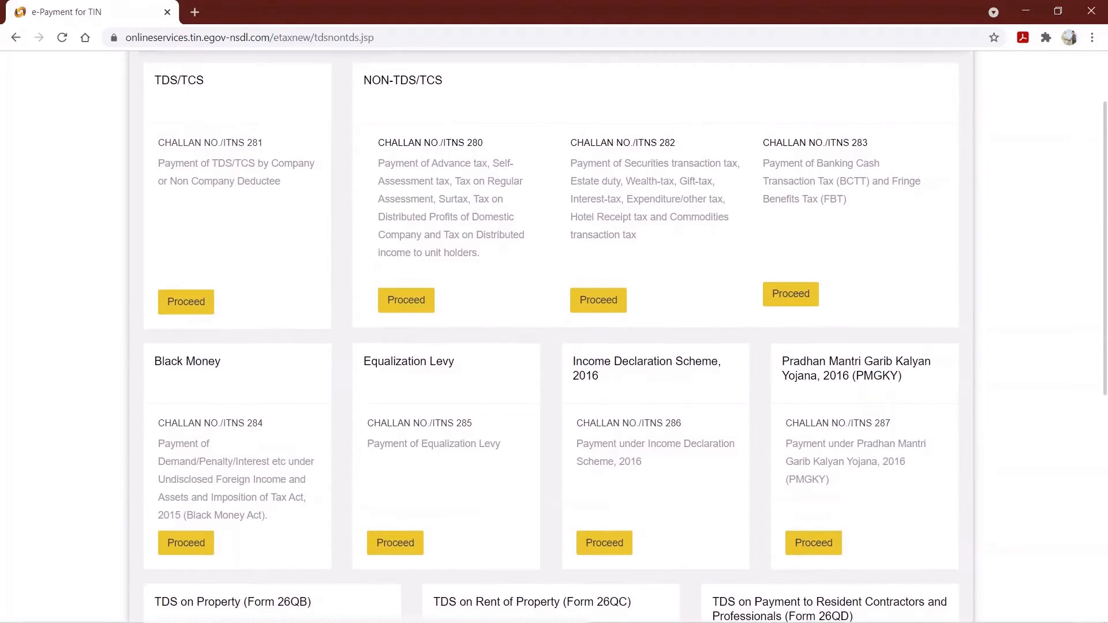
scroll(551, 338, "down", 2)
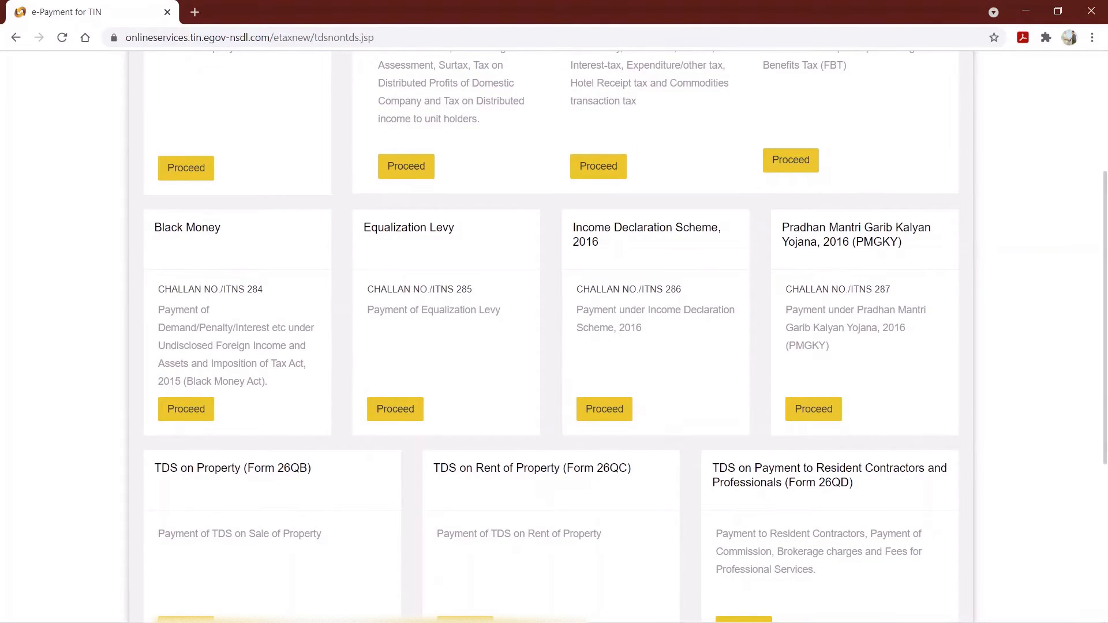
scroll(551, 338, "down", 3)
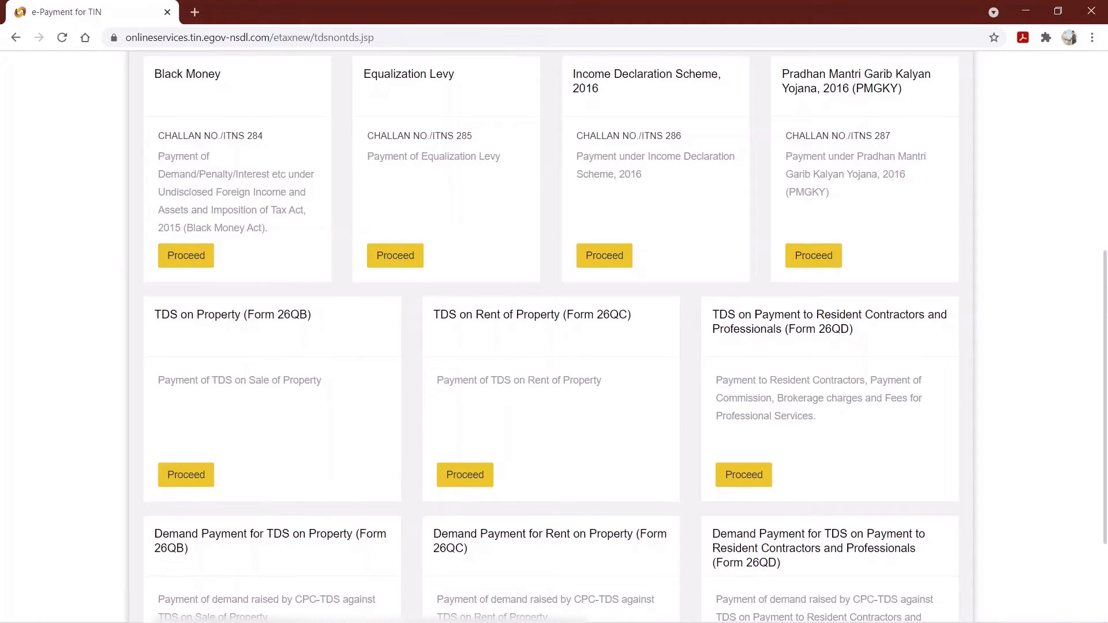
scroll(551, 339, "down", 1)
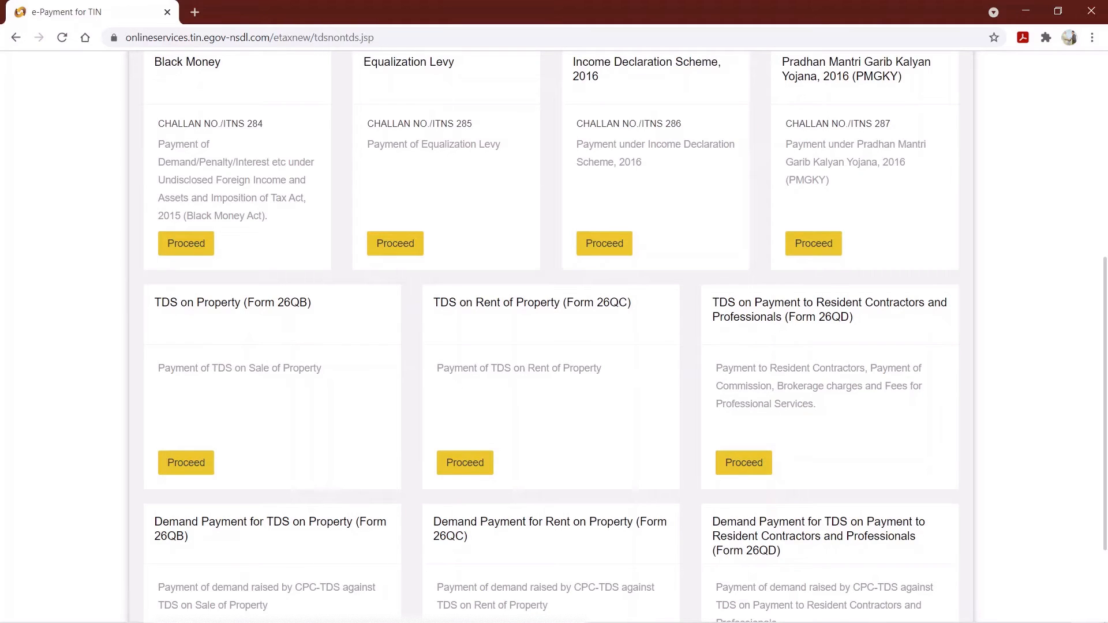
scroll(551, 337, "down", 2)
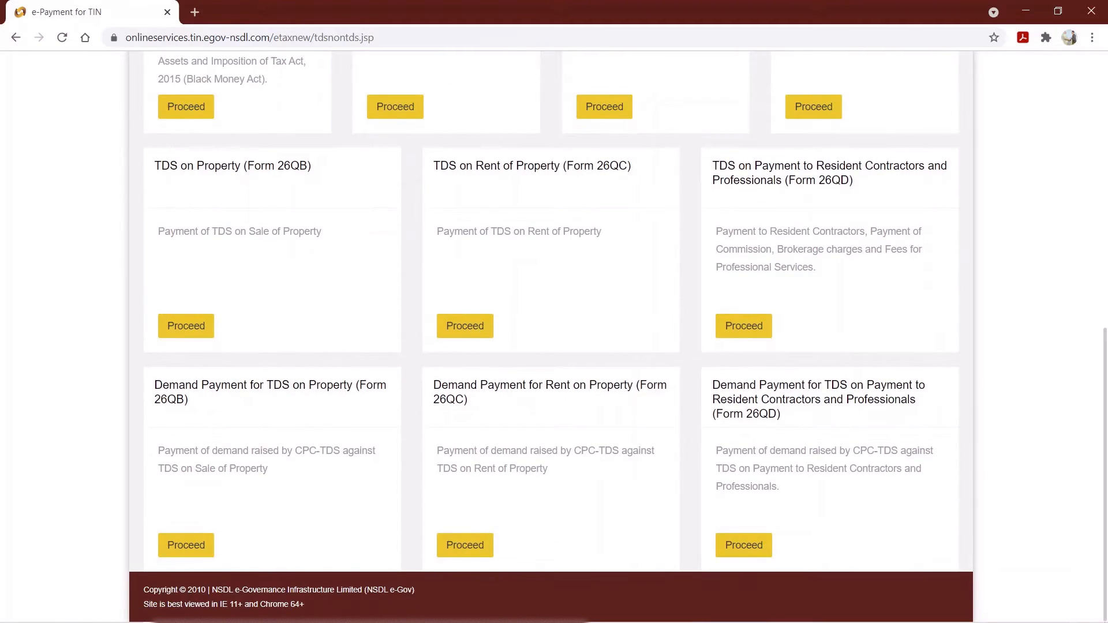
scroll(551, 340, "up", 8)
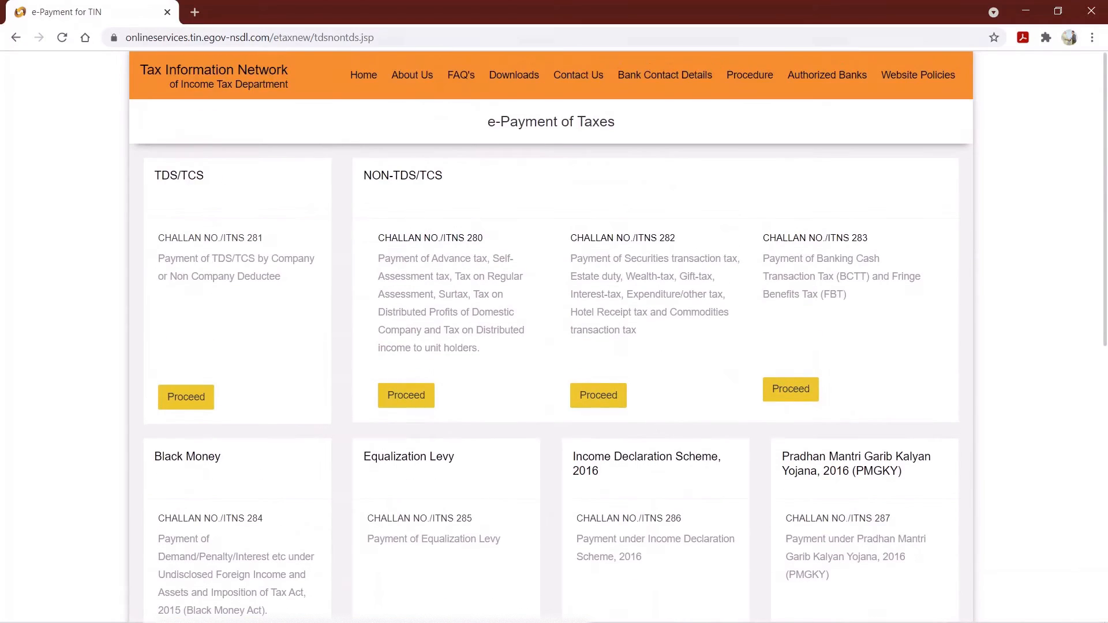
- Open the Challan No./ITNS 281 form for payment of TDS/TCS by company or non-company deductees
left_click(250, 37)
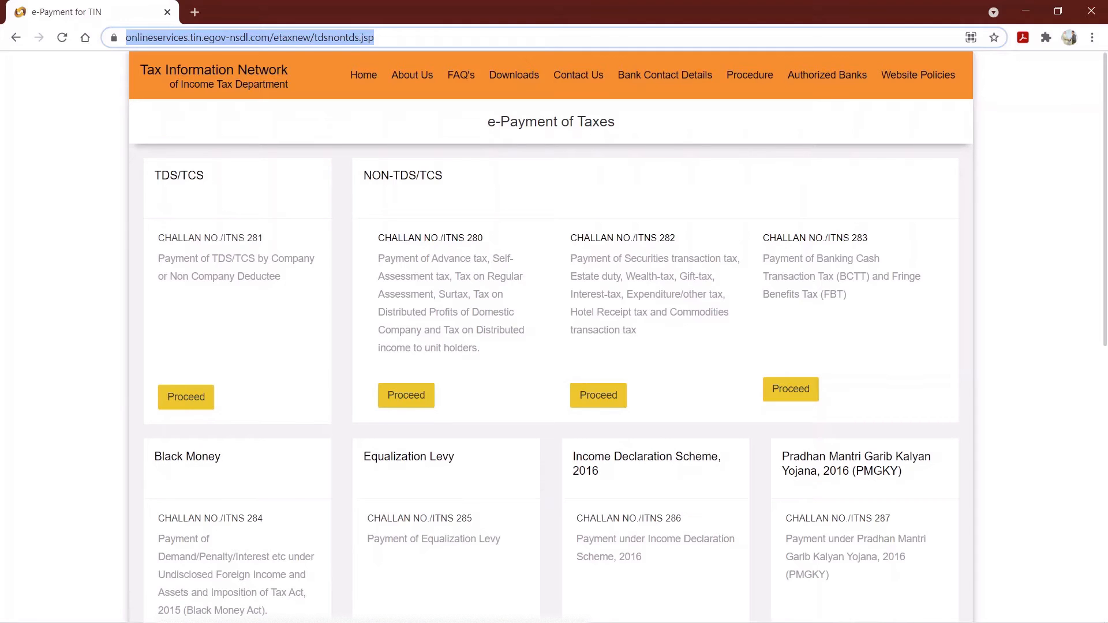
scroll(551, 335, "down", 1)
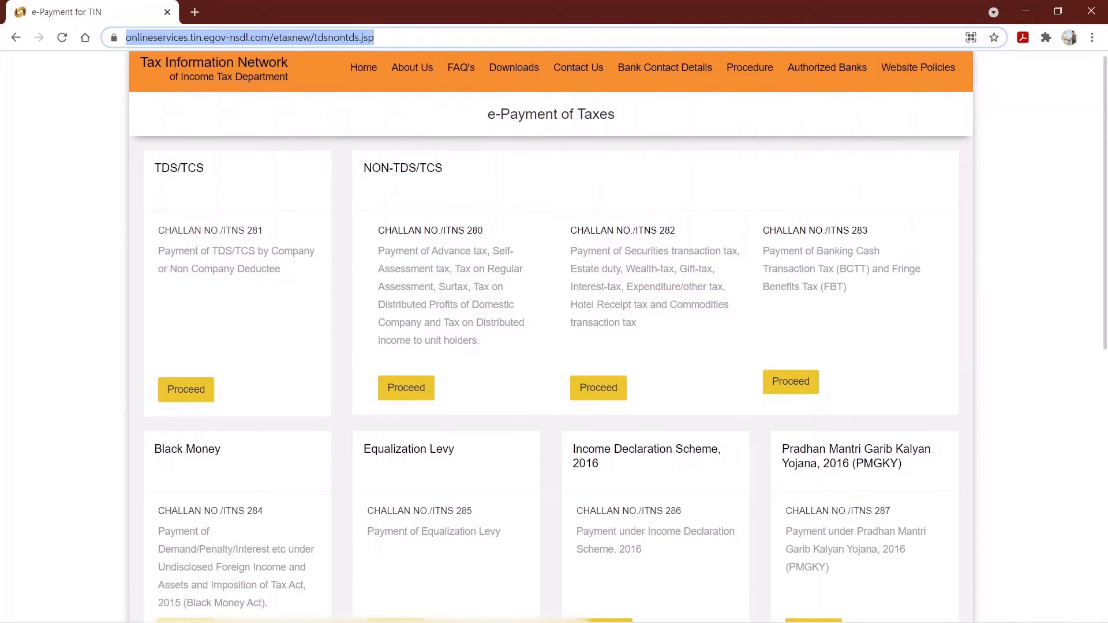
scroll(551, 335, "down", 1)
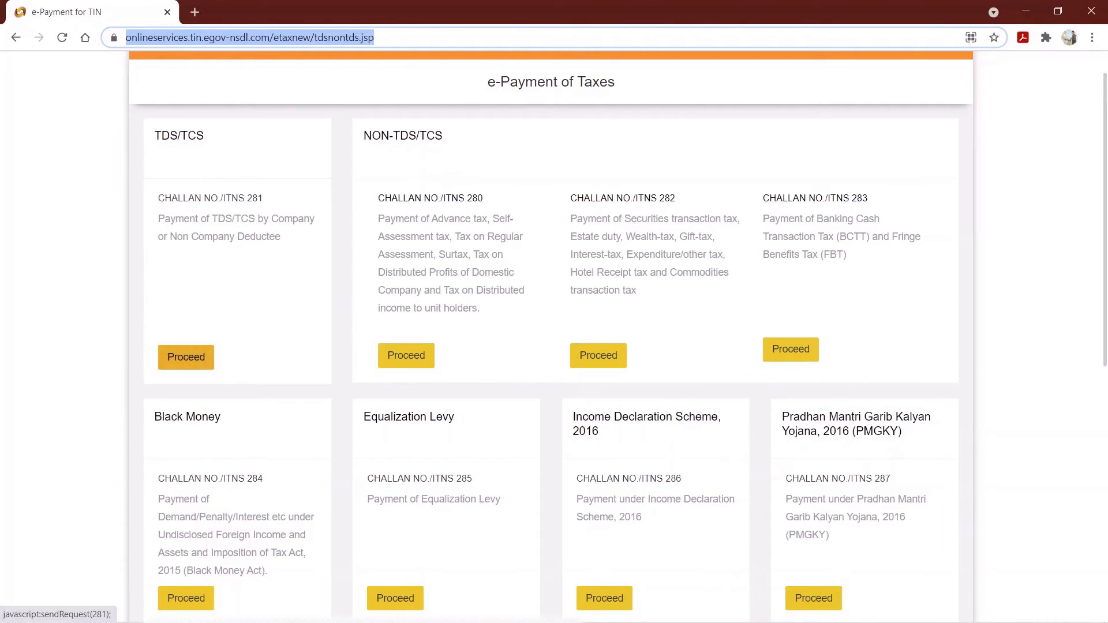
left_click(186, 357)
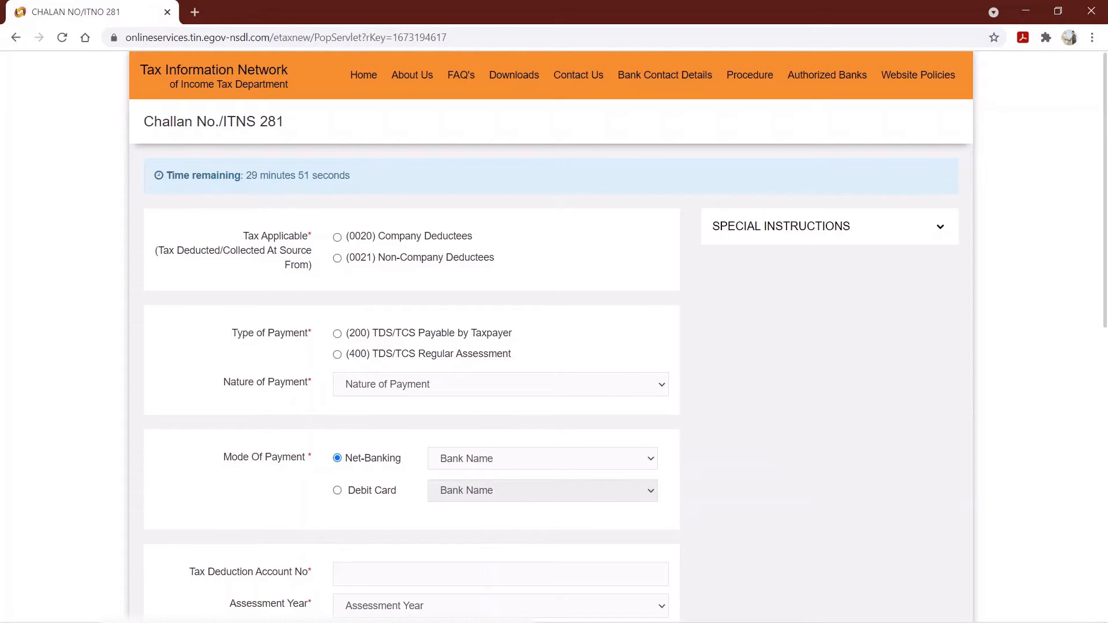
- Set Tax Applicable to (0021) Non-Company Deductees in the challan form
scroll(550, 333, "down", 1)
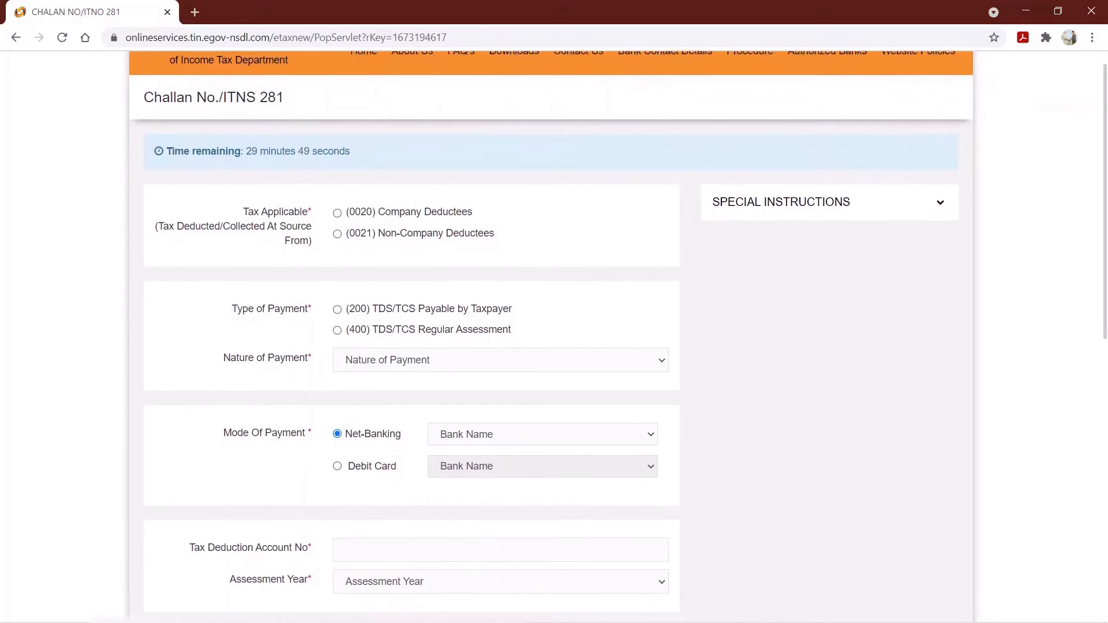
scroll(551, 333, "down", 2)
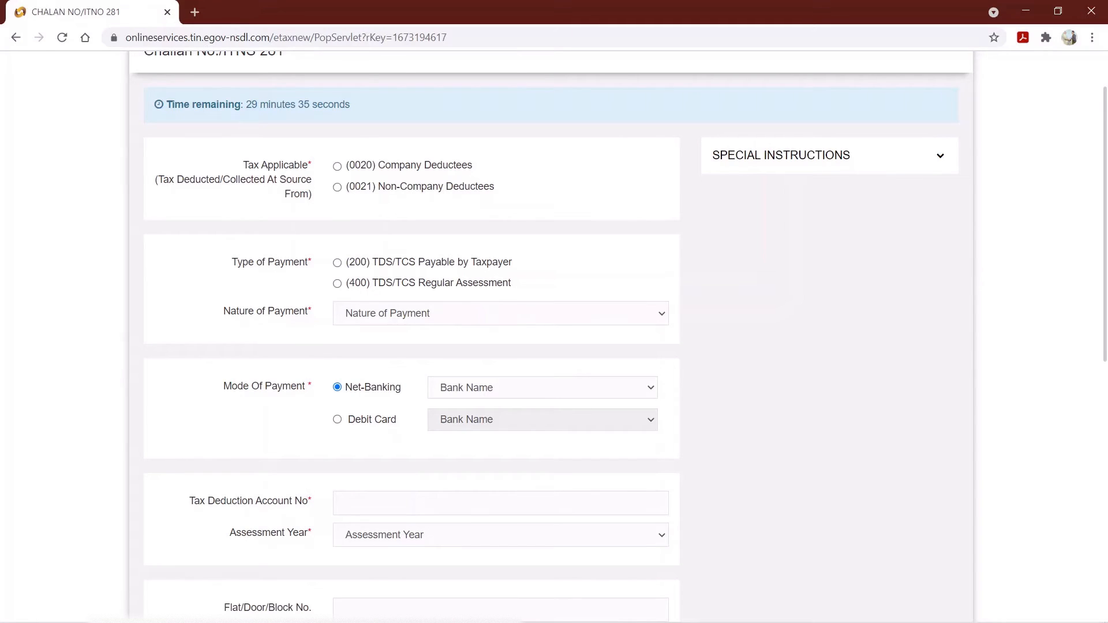
scroll(551, 337, "up", 1)
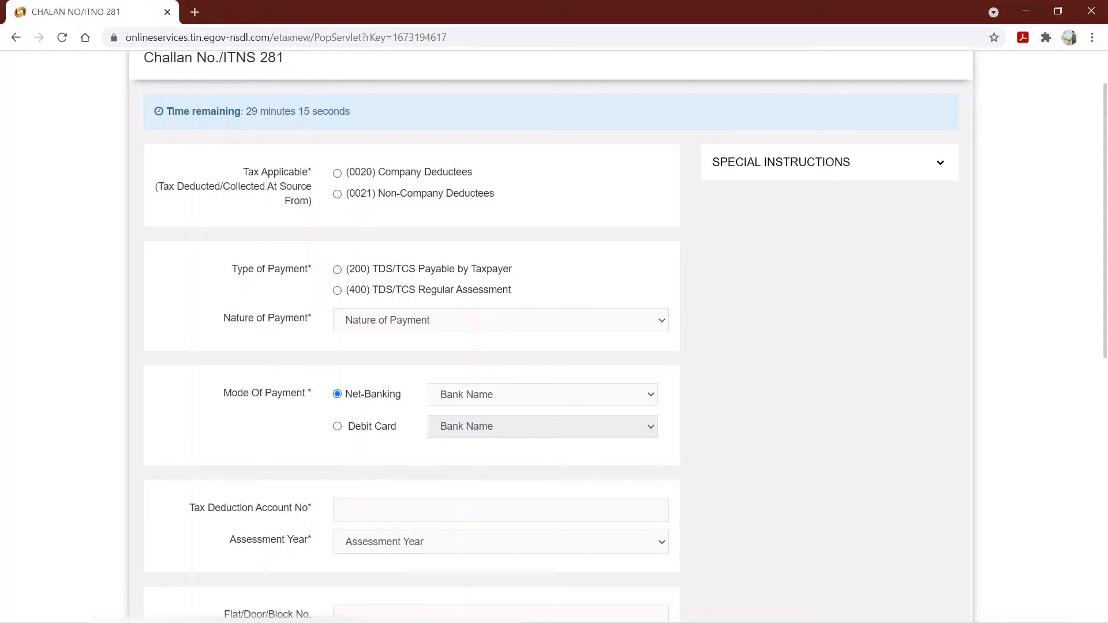
left_click(338, 195)
- Set the Type of Payment to (200) TDS/TCS Payable by Taxpayer
scroll(552, 337, "down", 1)
scroll(552, 337, "down", 1)
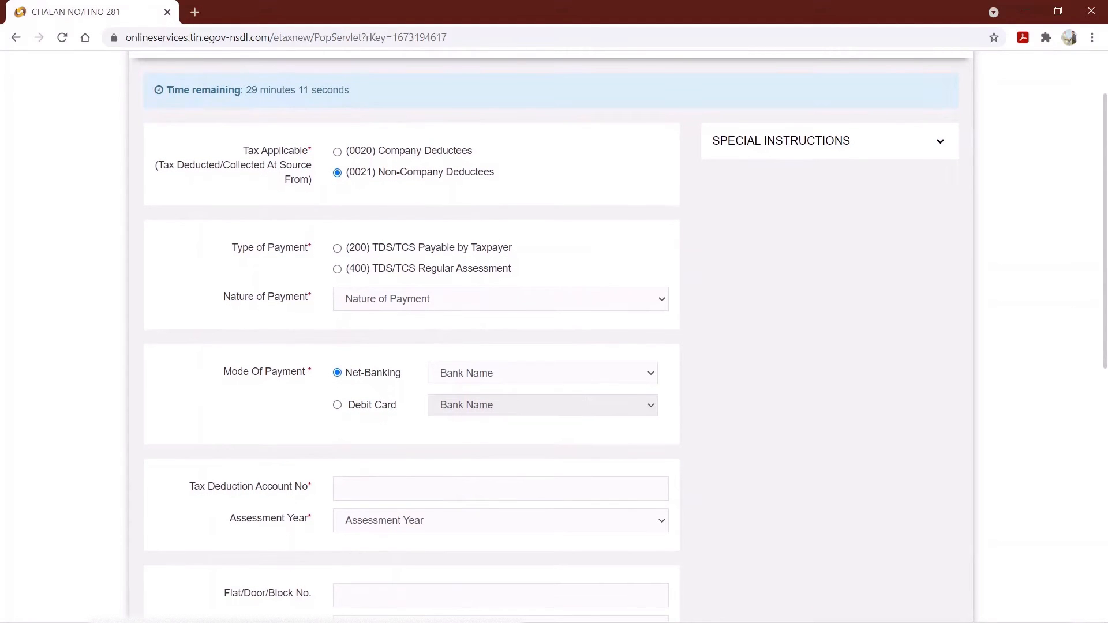
scroll(552, 336, "down", 1)
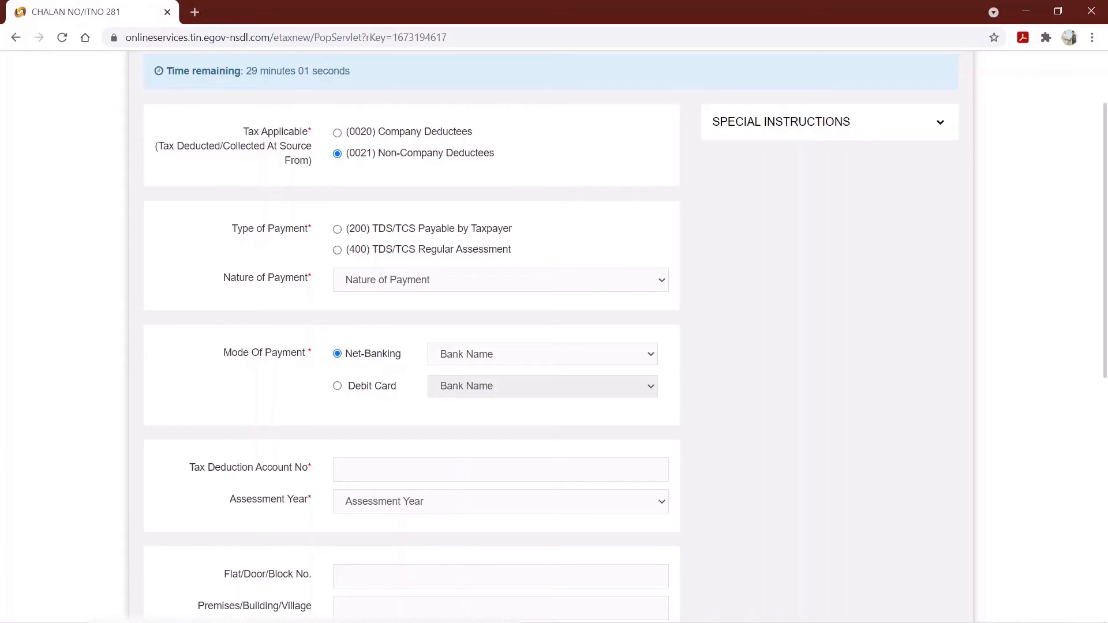
scroll(554, 335, "down", 1)
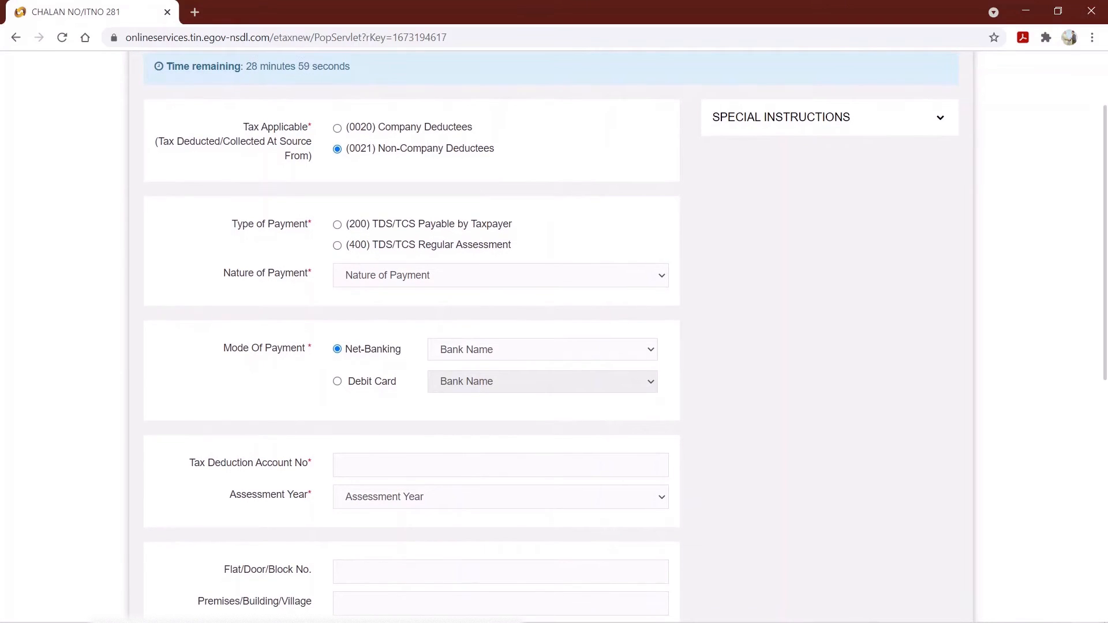
scroll(554, 335, "down", 2)
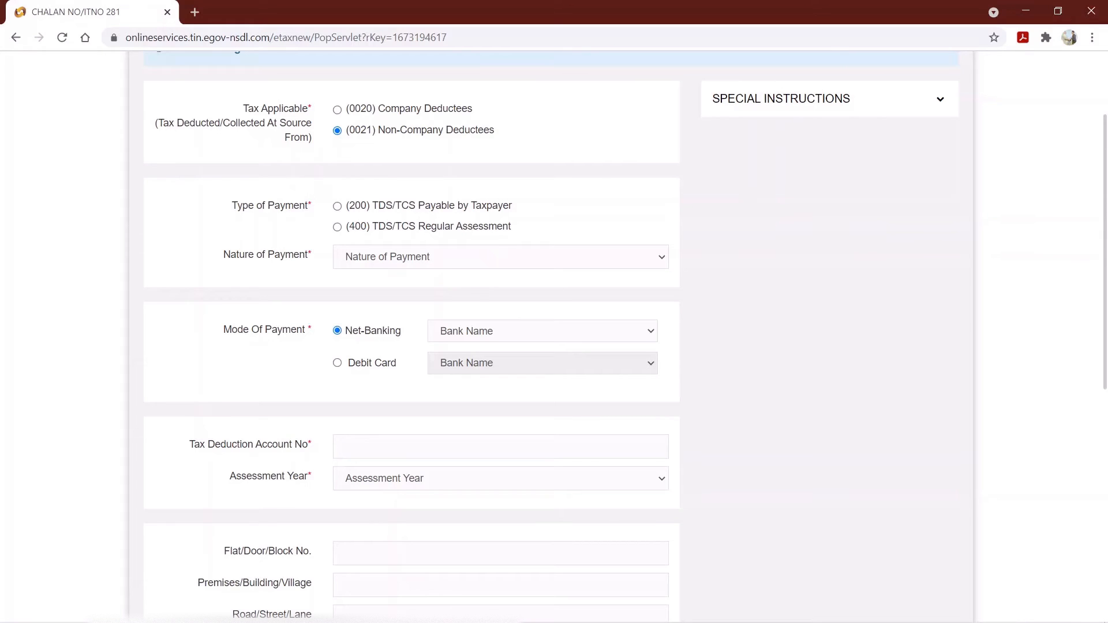
left_click(337, 207)
- Set the Nature of Payment to 94C - Payment of contractors and sub-contractors
scroll(551, 340, "down", 1)
scroll(551, 341, "down", 1)
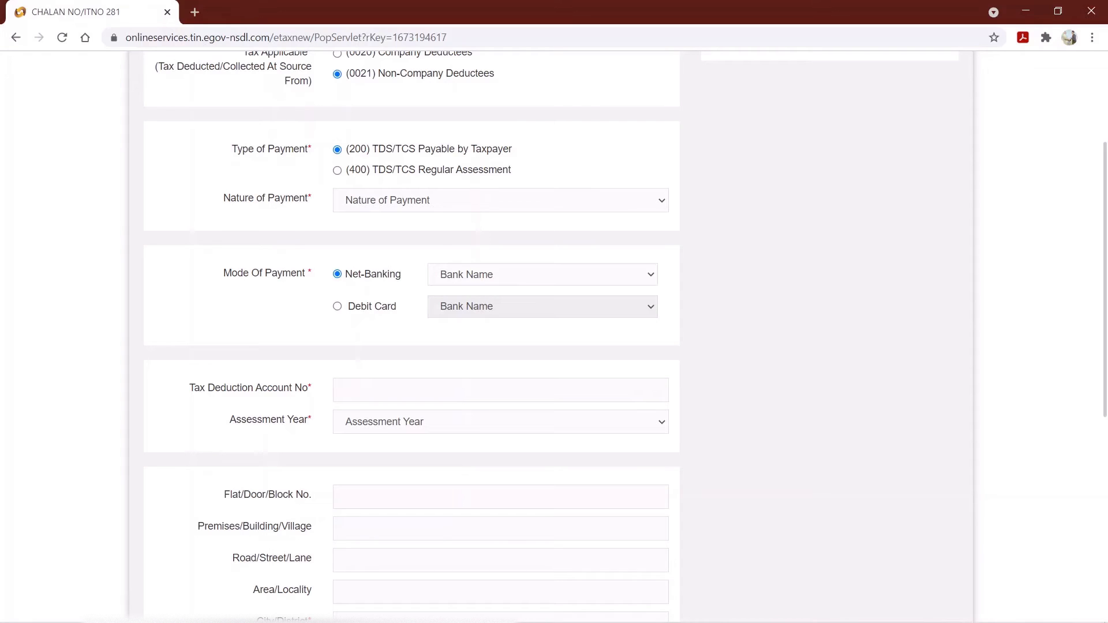
left_click(500, 200)
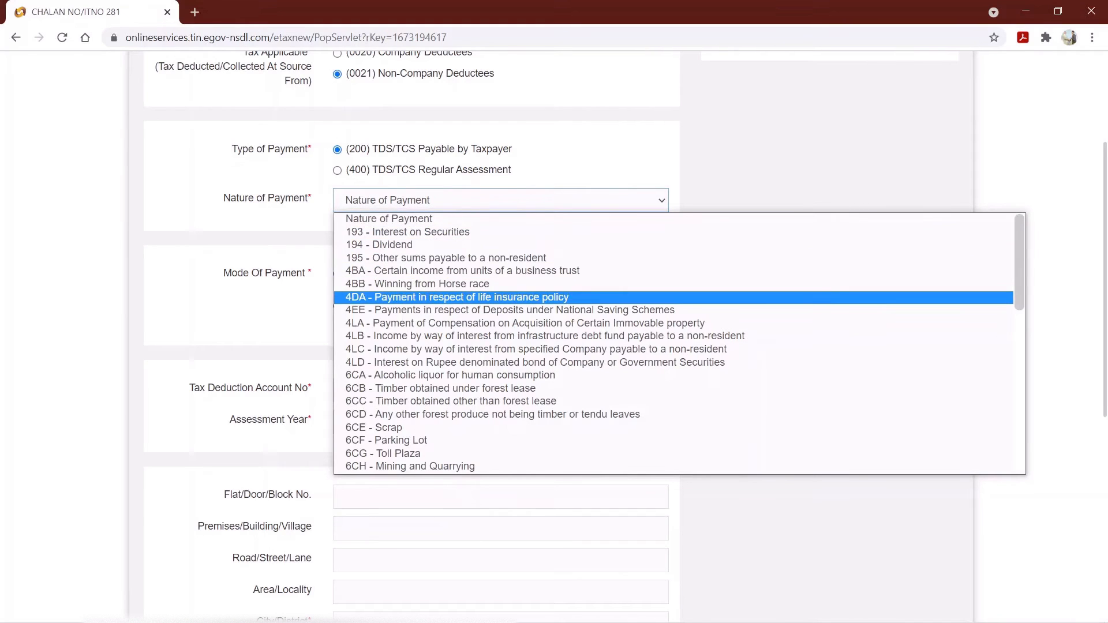
scroll(500, 297, "down", 2)
scroll(679, 343, "down", 2)
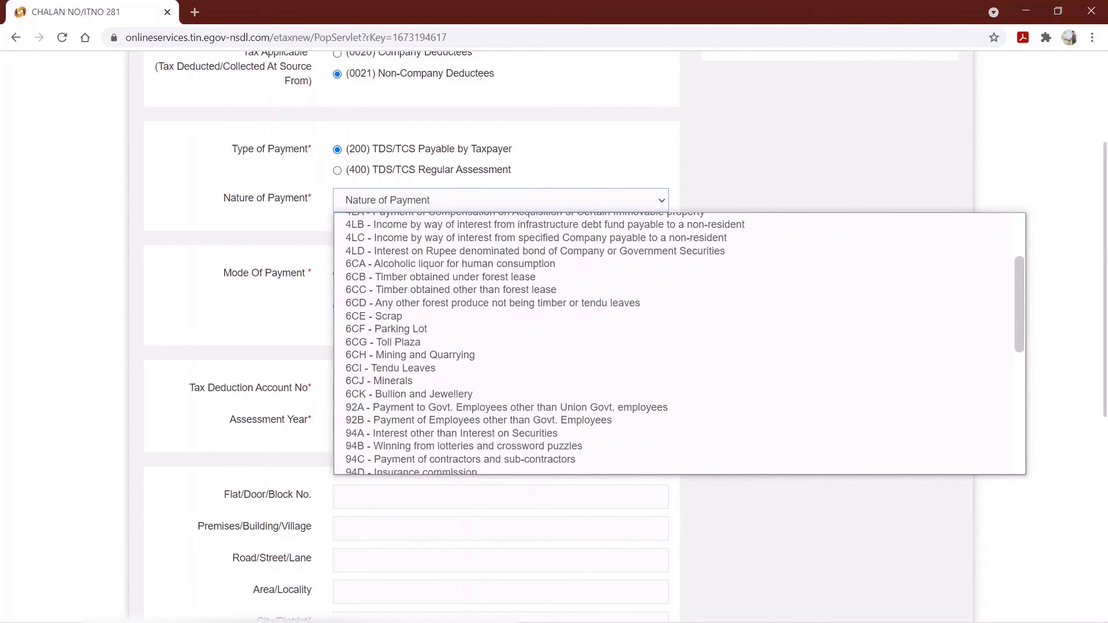
scroll(680, 343, "down", 4)
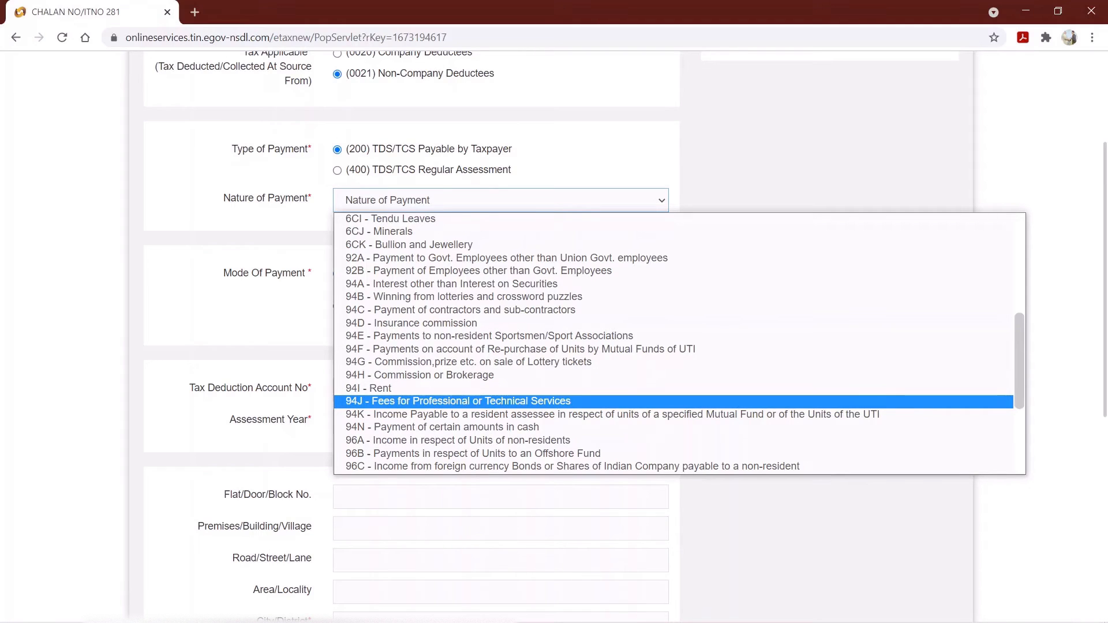
scroll(674, 343, "down", 1)
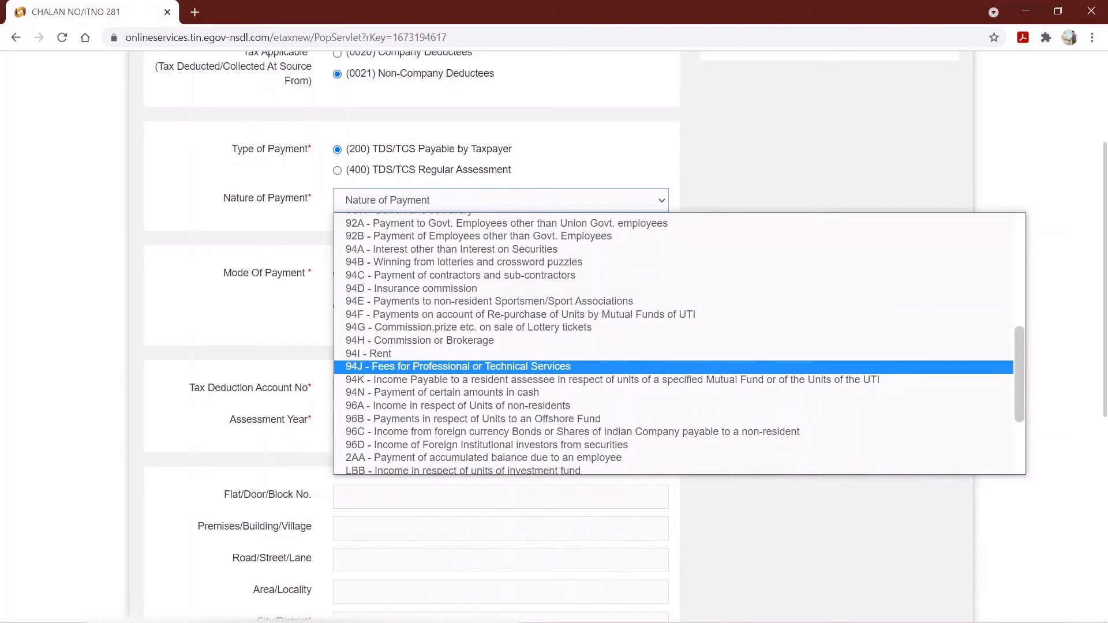
scroll(674, 392, "down", 3)
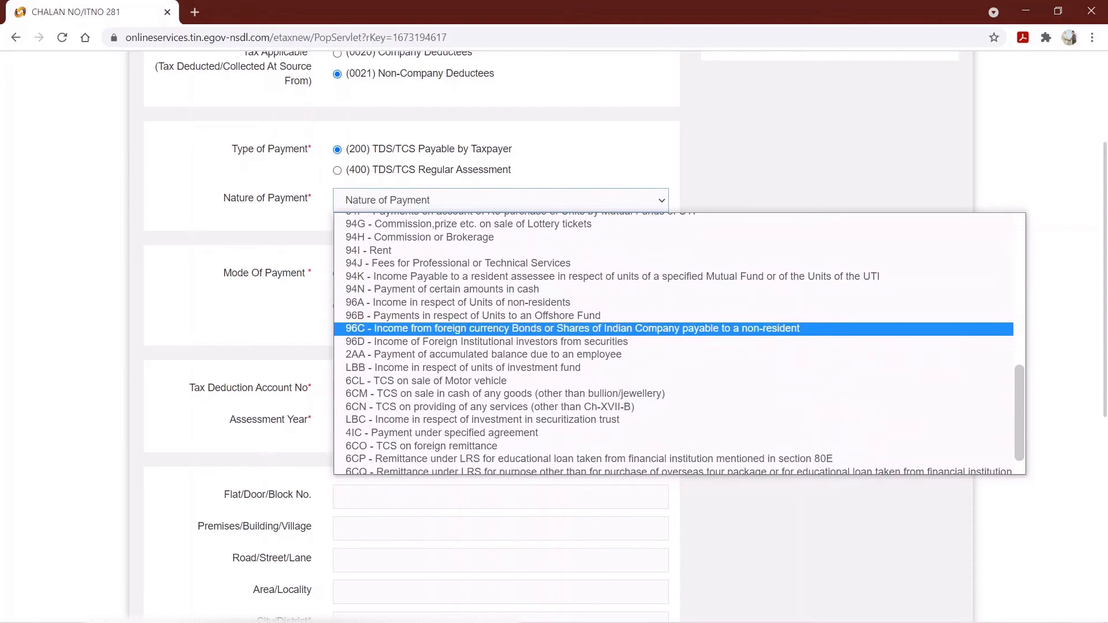
scroll(674, 343, "down", 1)
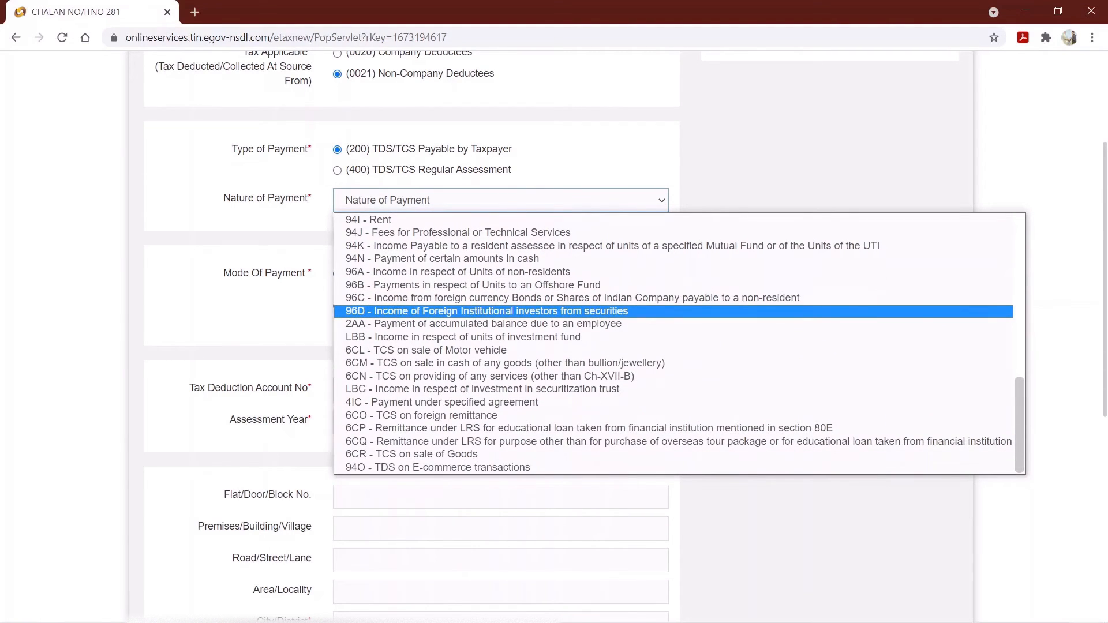
scroll(674, 343, "up", 1)
scroll(674, 343, "down", 1)
scroll(674, 343, "up", 3)
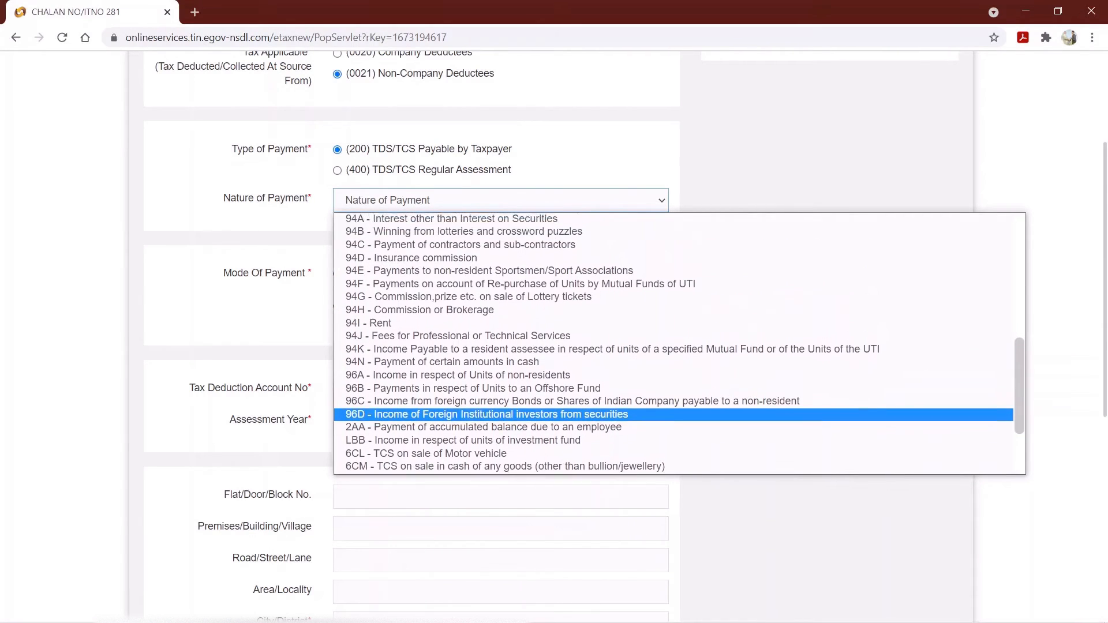
scroll(675, 340, "up", 2)
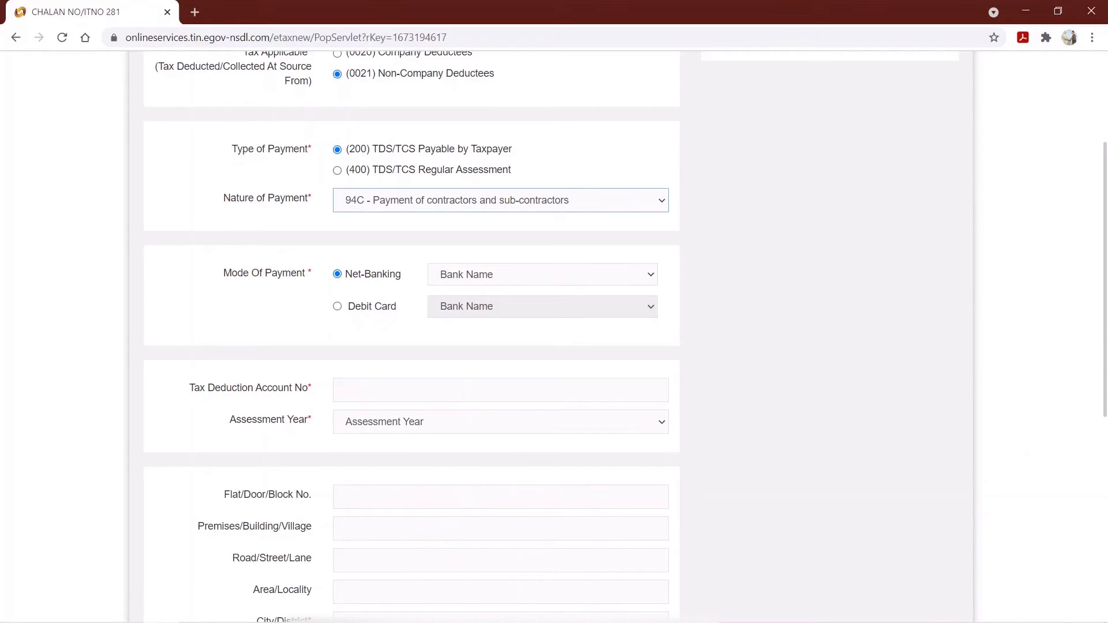
- Check which banks are offered for the Net-Banking and Debit Card modes of payment
scroll(546, 336, "down", 1)
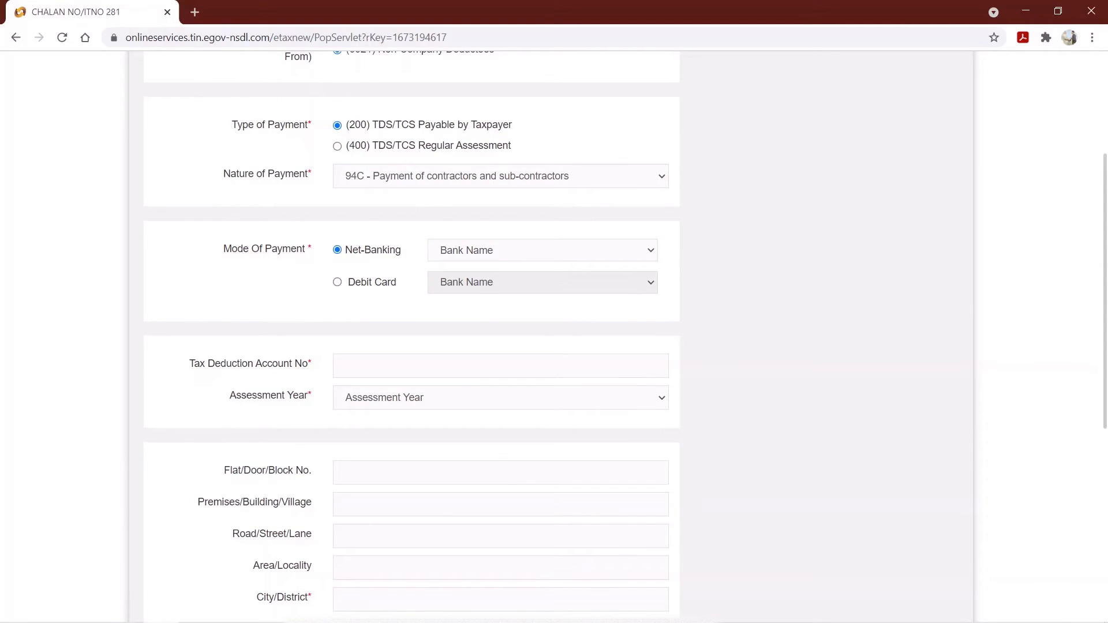
scroll(546, 336, "down", 1)
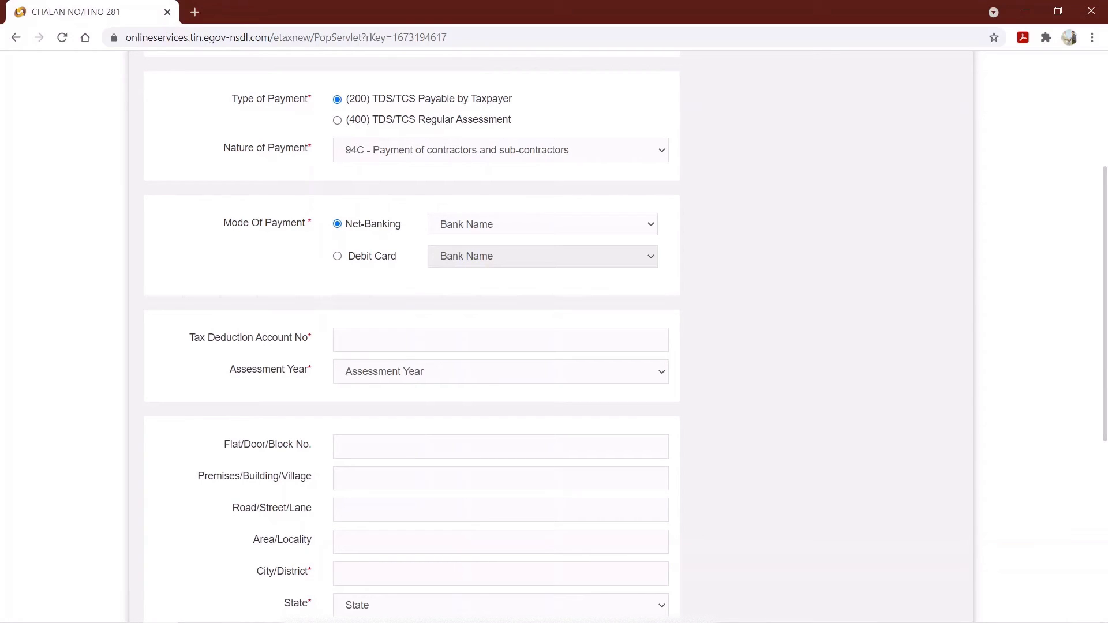
left_click(542, 225)
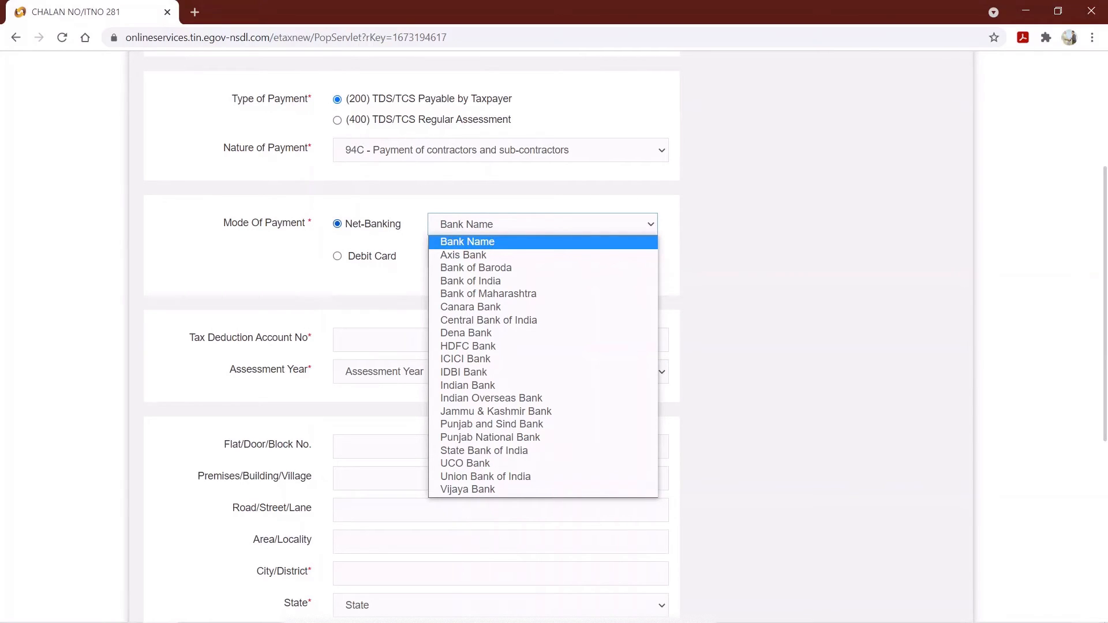
key("Escape")
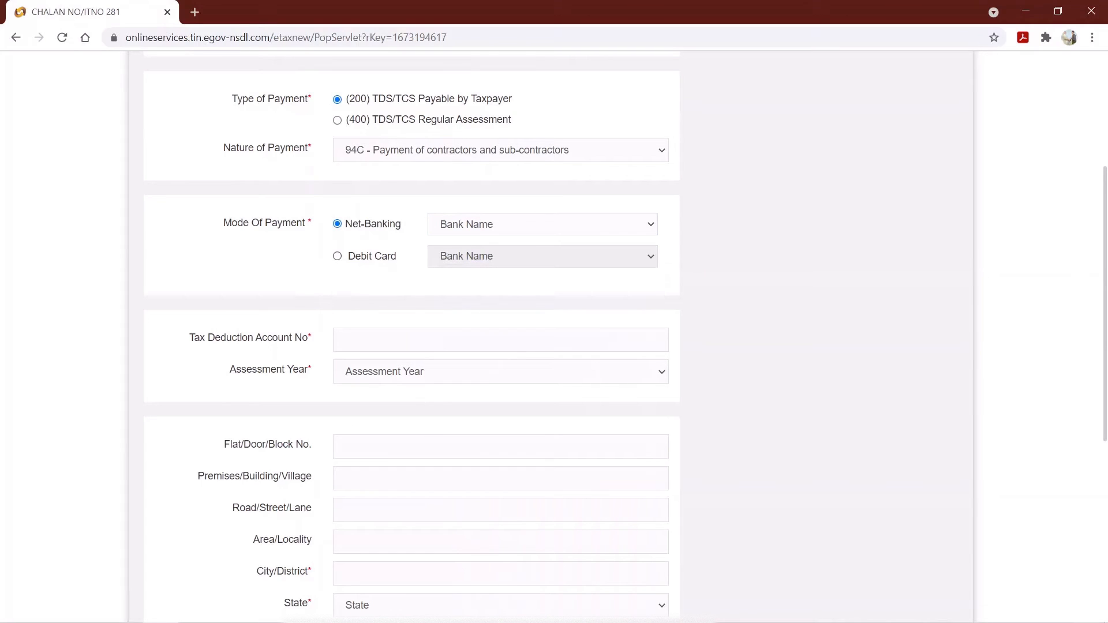
left_click(338, 256)
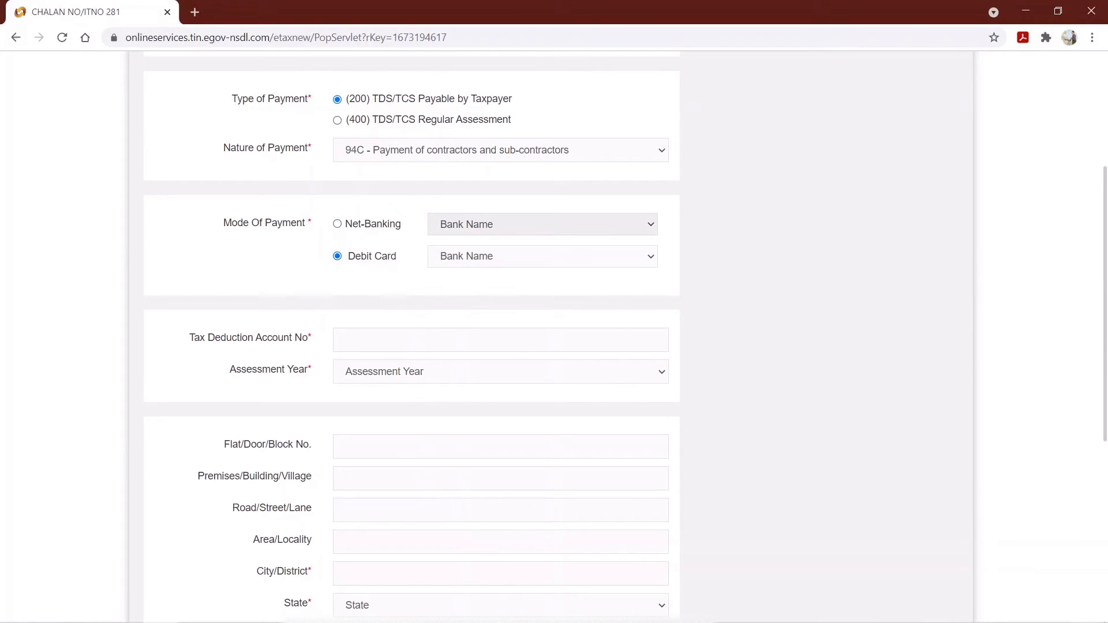
left_click(542, 257)
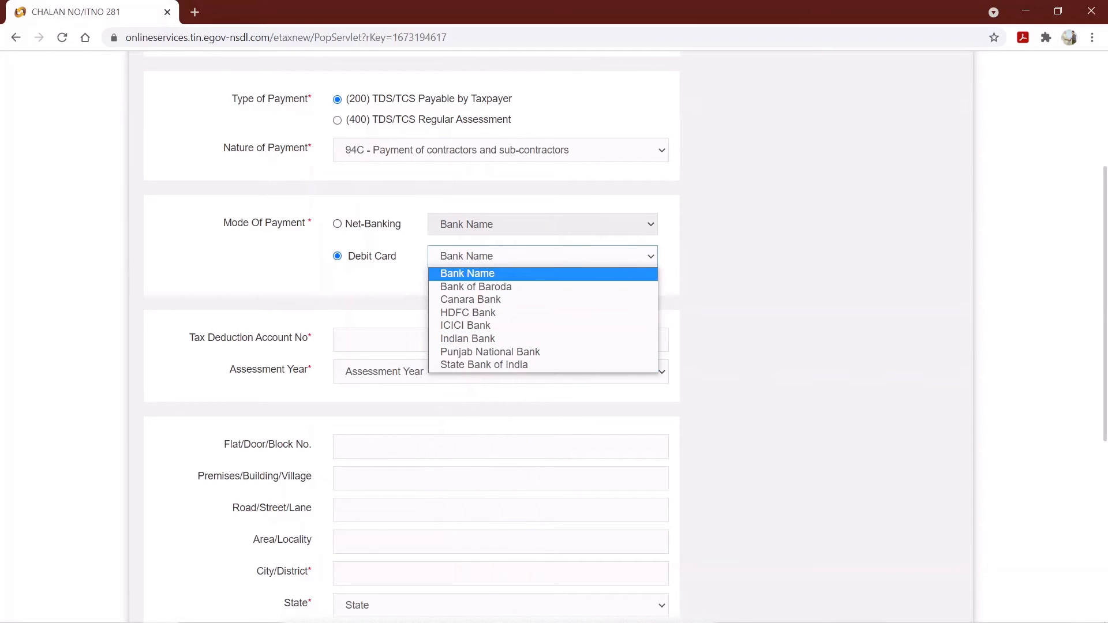
- Set the Mode of Payment to Net-Banking with ICICI Bank
left_click(338, 224)
left_click(508, 224)
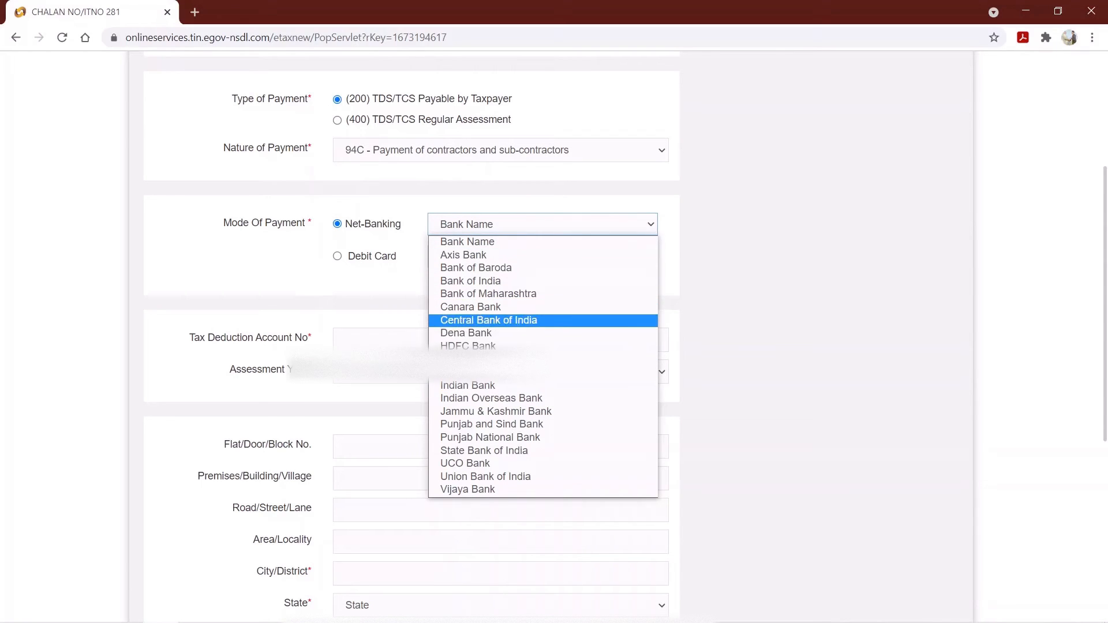
left_click(466, 359)
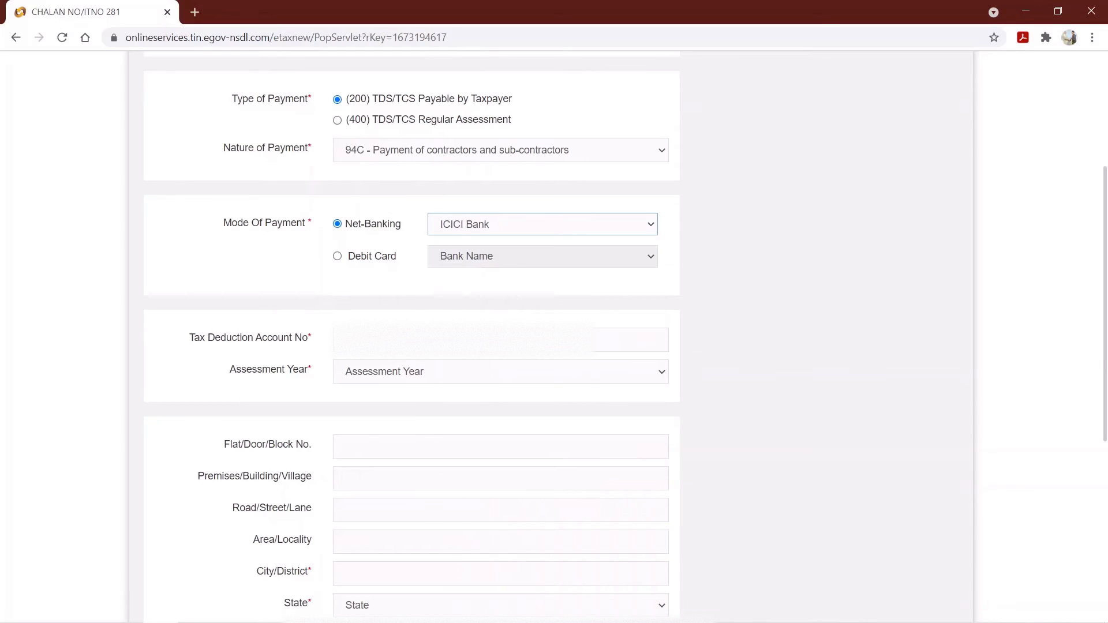
- Fill in the Tax Deduction Account No and set the Assessment Year to 2021-22
left_click(496, 283)
scroll(497, 283, "down", 2)
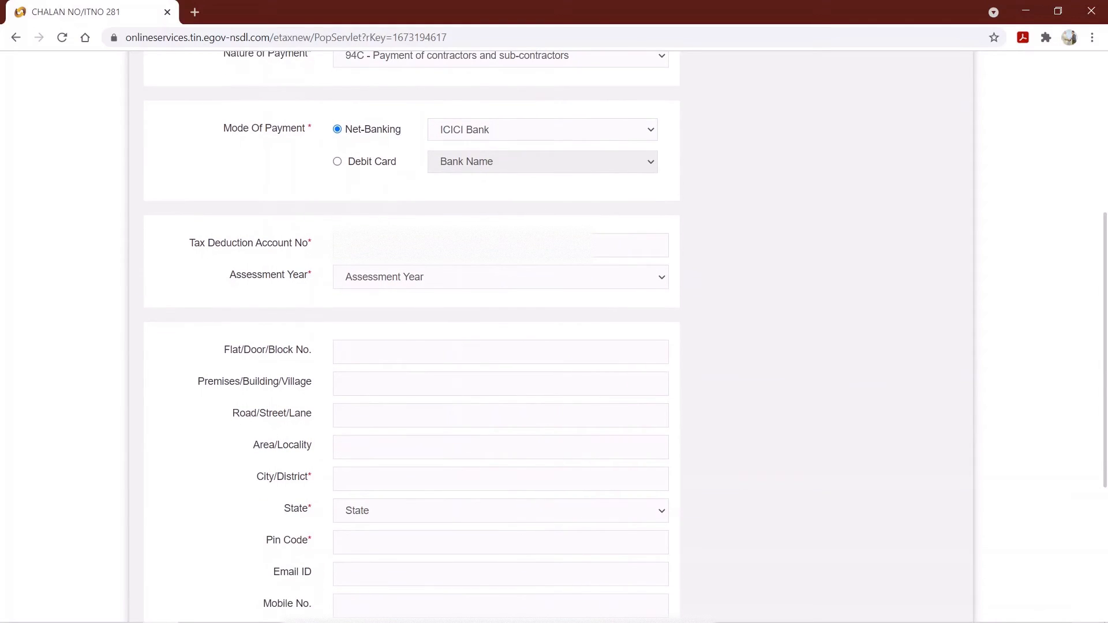
left_click(496, 246)
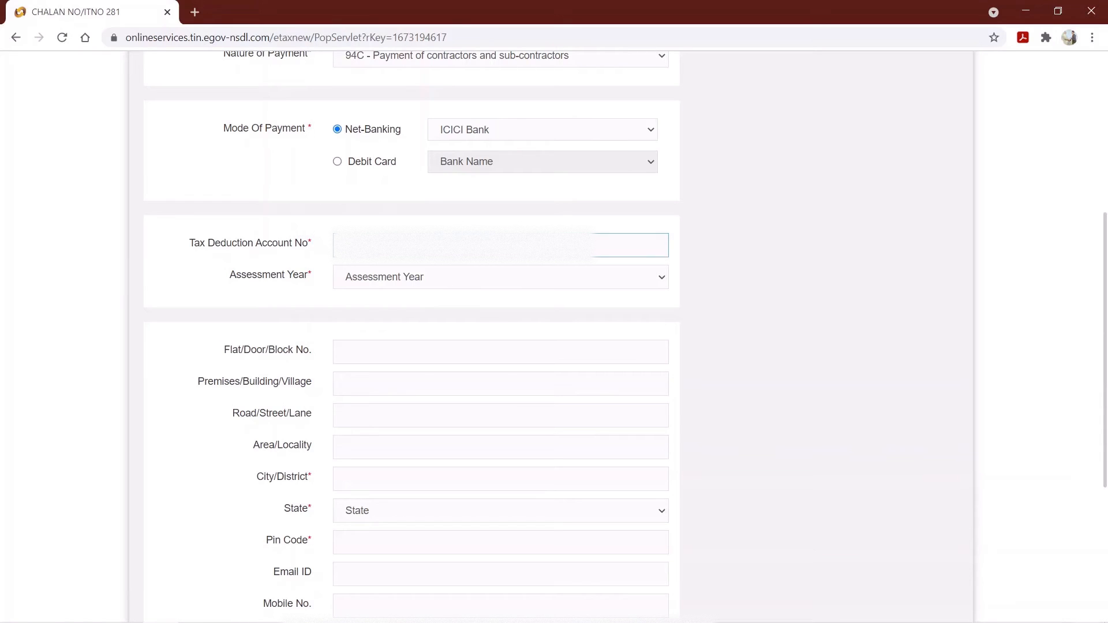
key("ctrl+v")
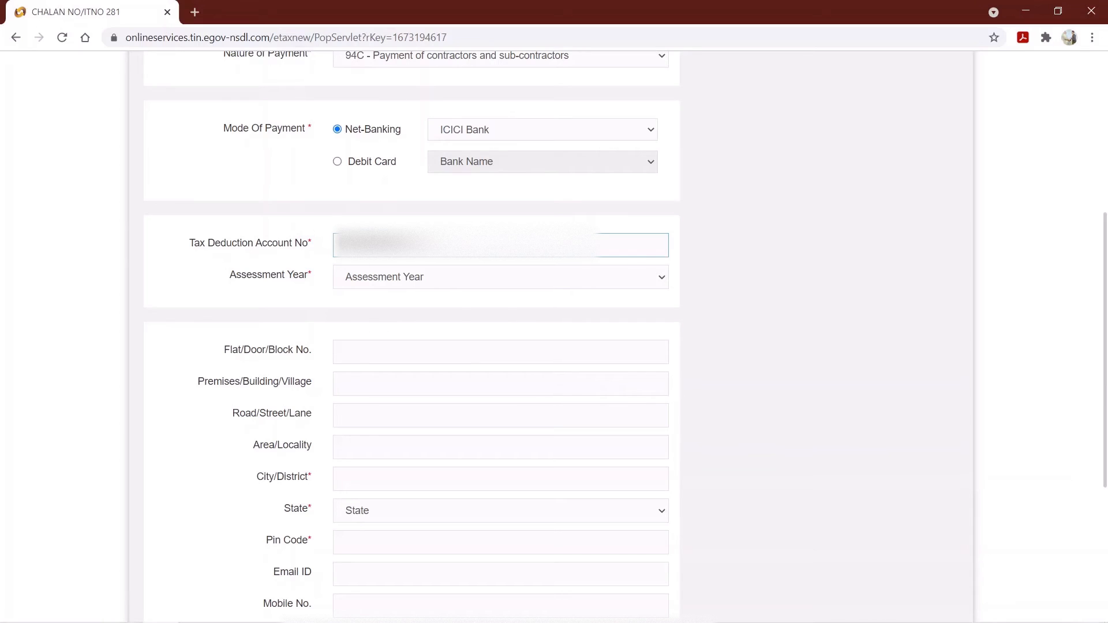
left_click(501, 277)
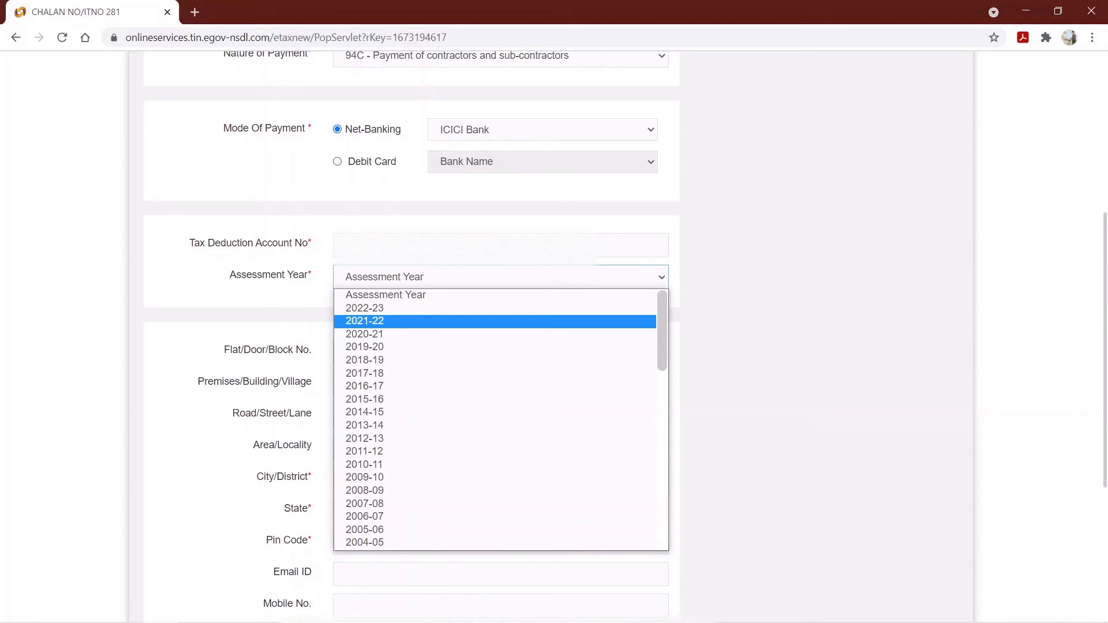
left_click(365, 321)
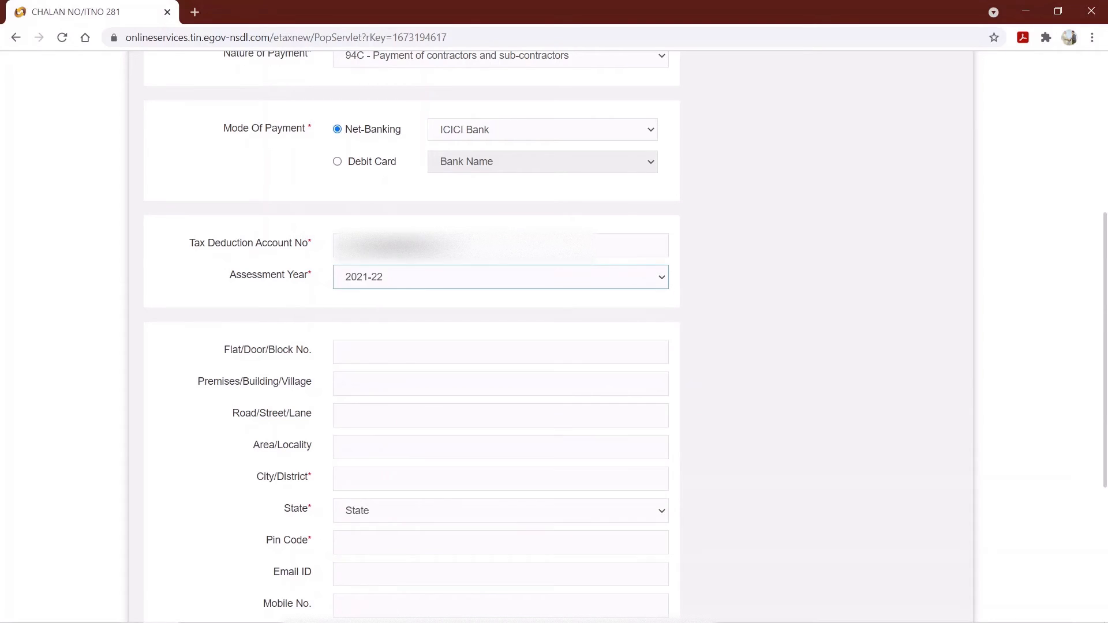
- Fill in the Flat/Door/Block No. and Area/Locality of the taxpayer's address, leaving the premises and road fields empty
scroll(554, 334, "down", 2)
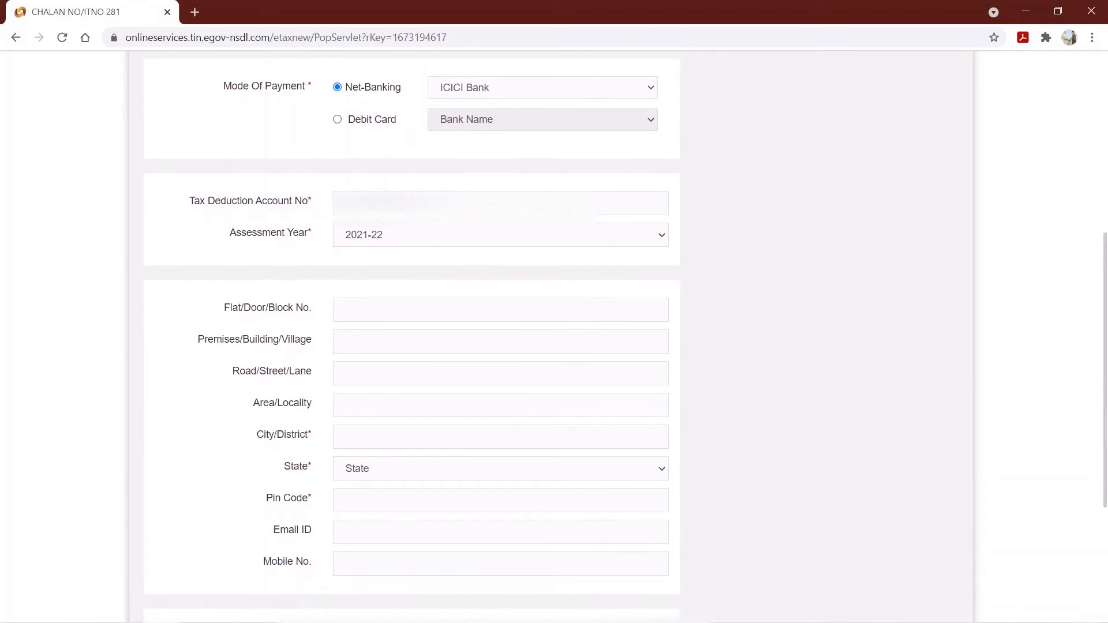
left_click(438, 261)
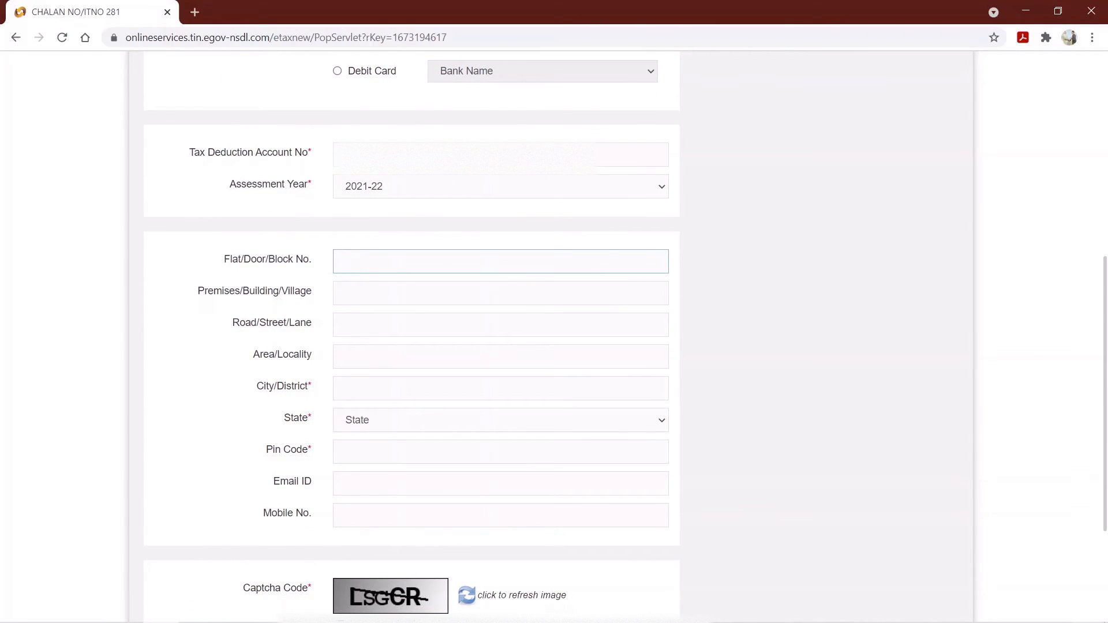
scroll(439, 261, "down", 1)
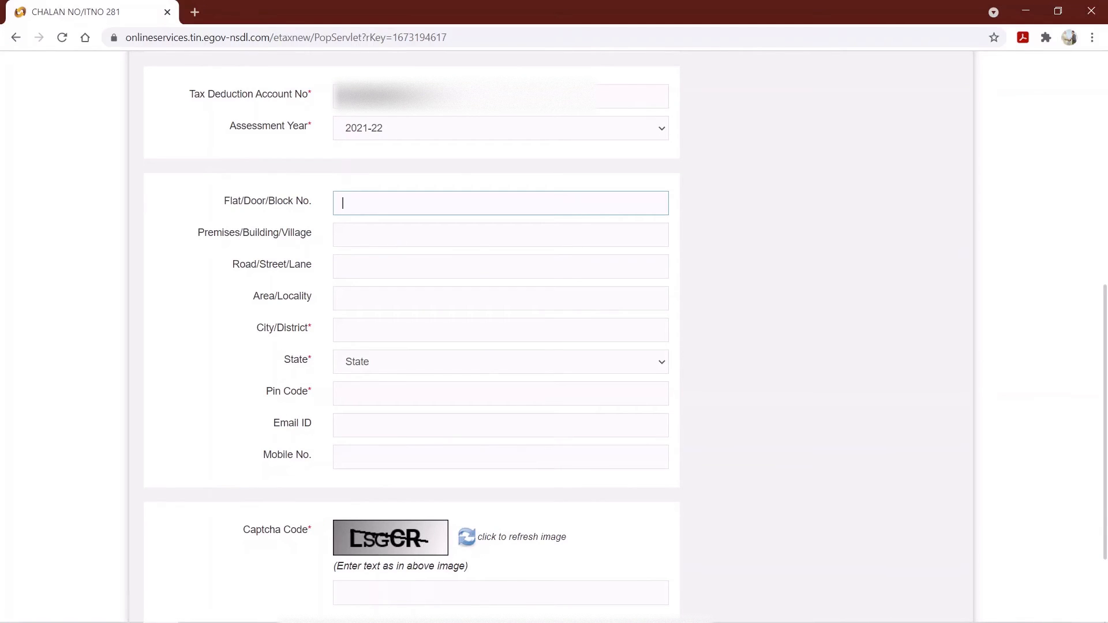
type("VASANT KUNJ")
key("Tab")
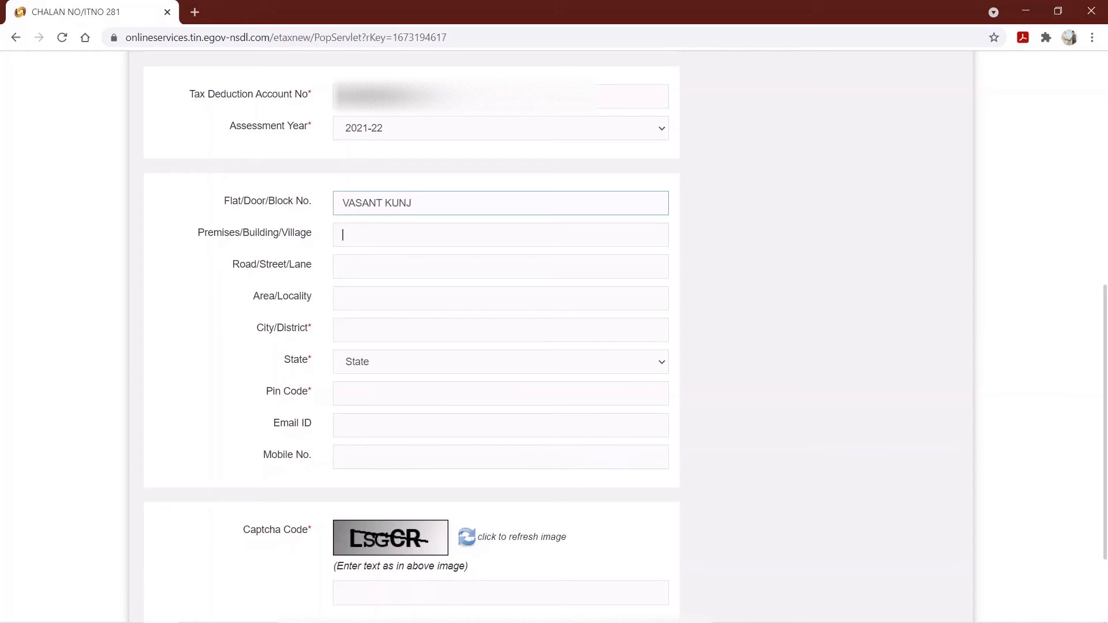
key("Tab")
key("Tab")
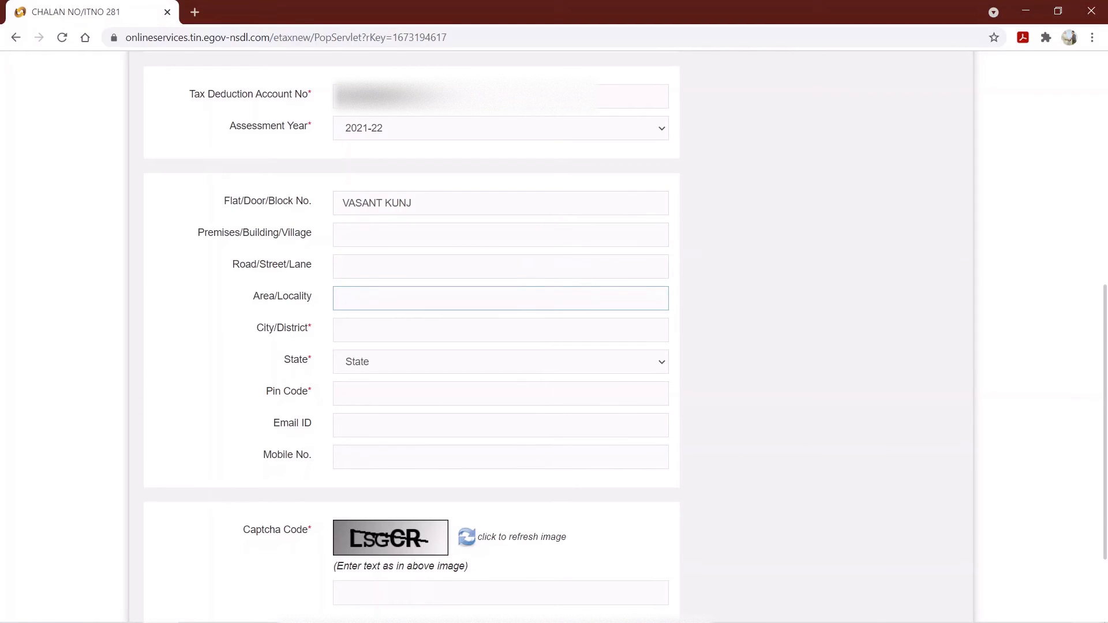
type("VASANT KUNJ")
key("Tab")
- Complete the taxpayer's City/District, State and Pin Code, along with the Email ID and Mobile No
scroll(554, 338, "down", 1)
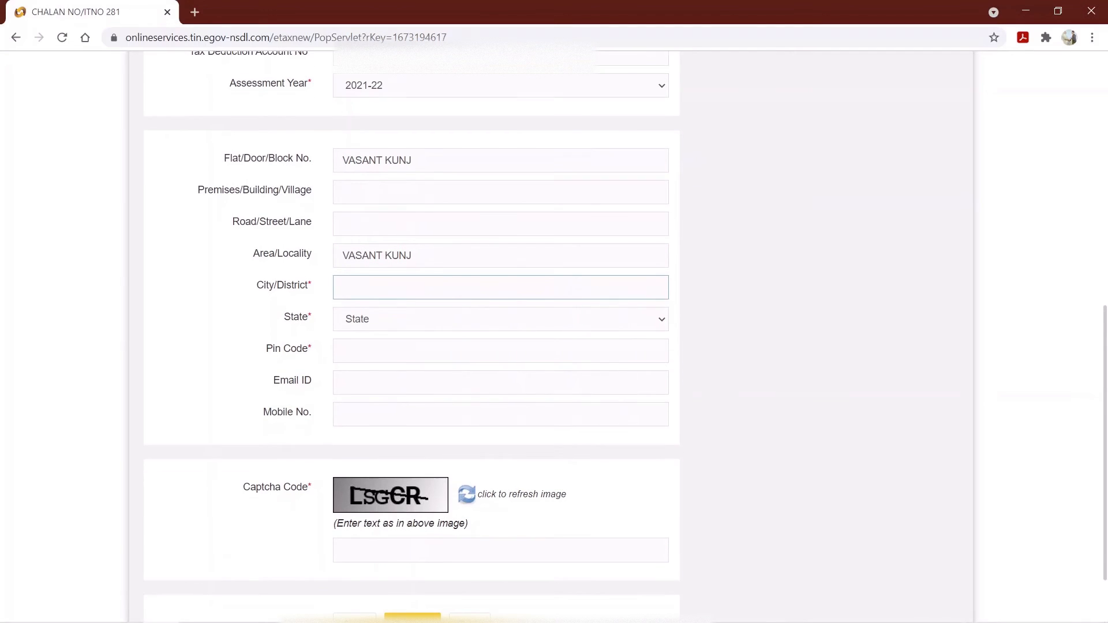
type("DELHI")
key("Tab")
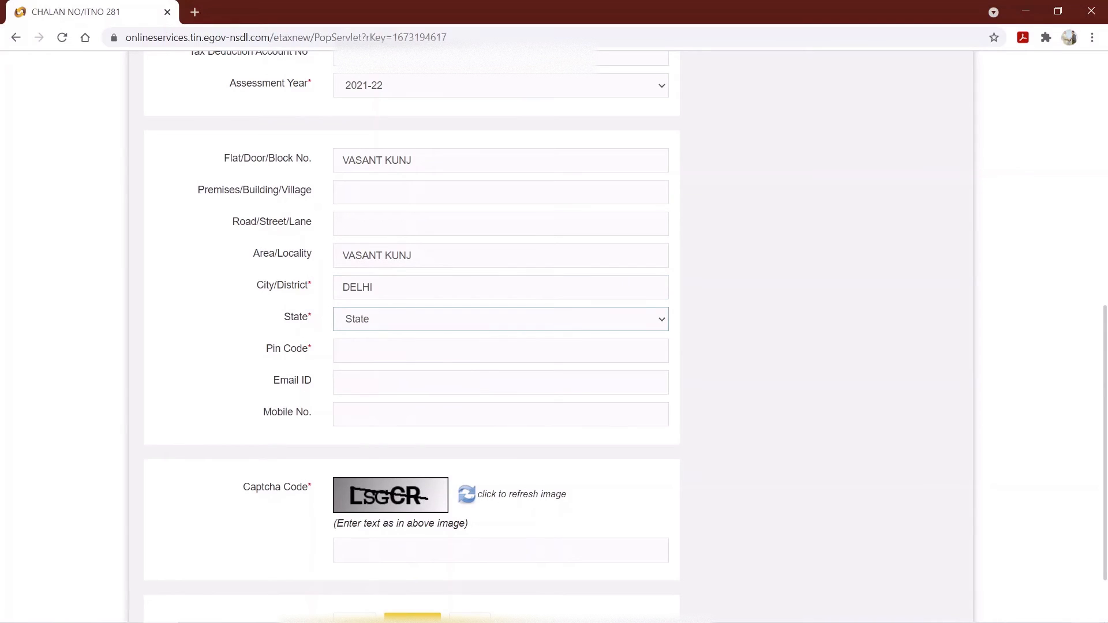
type("DELHI")
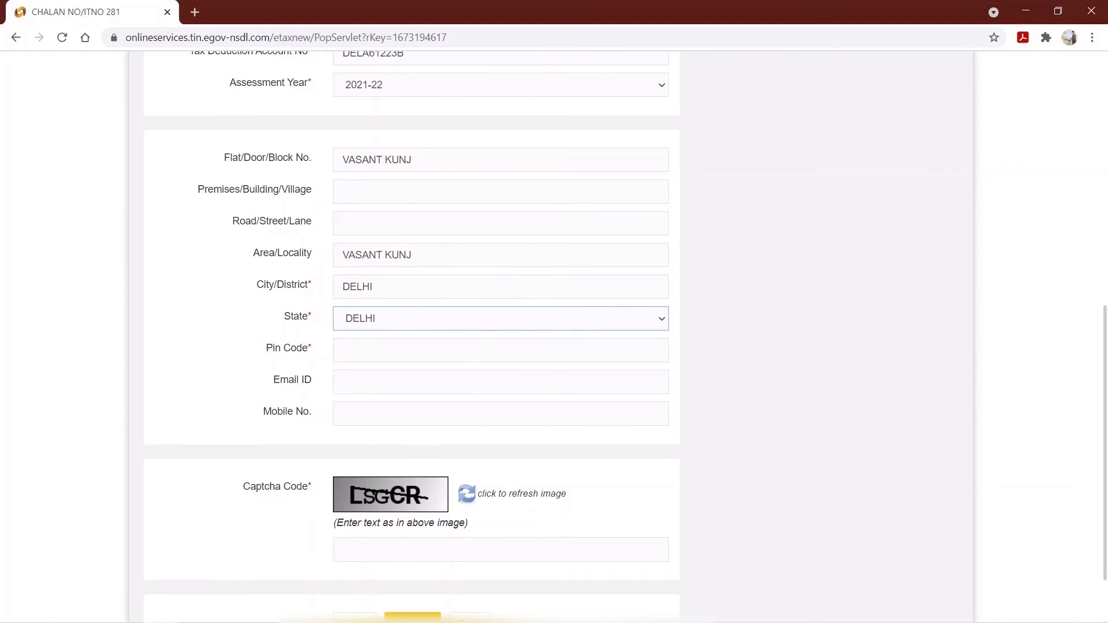
scroll(554, 338, "down", 1)
key("Tab")
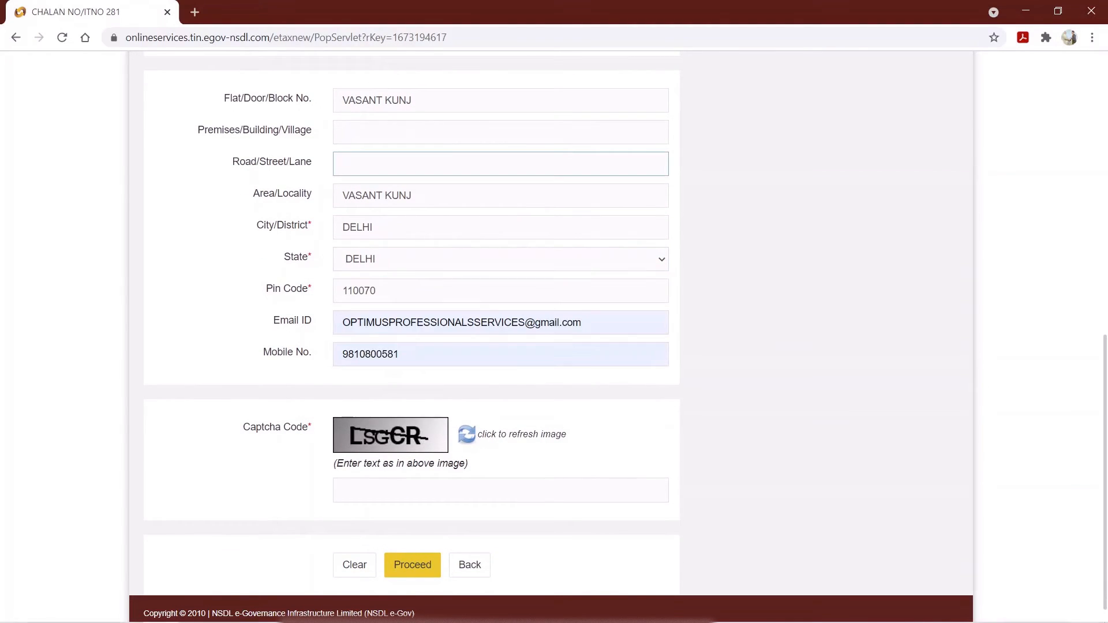
- Enter the captcha code shown in the image and proceed to the challan confirmation page
scroll(554, 338, "down", 1)
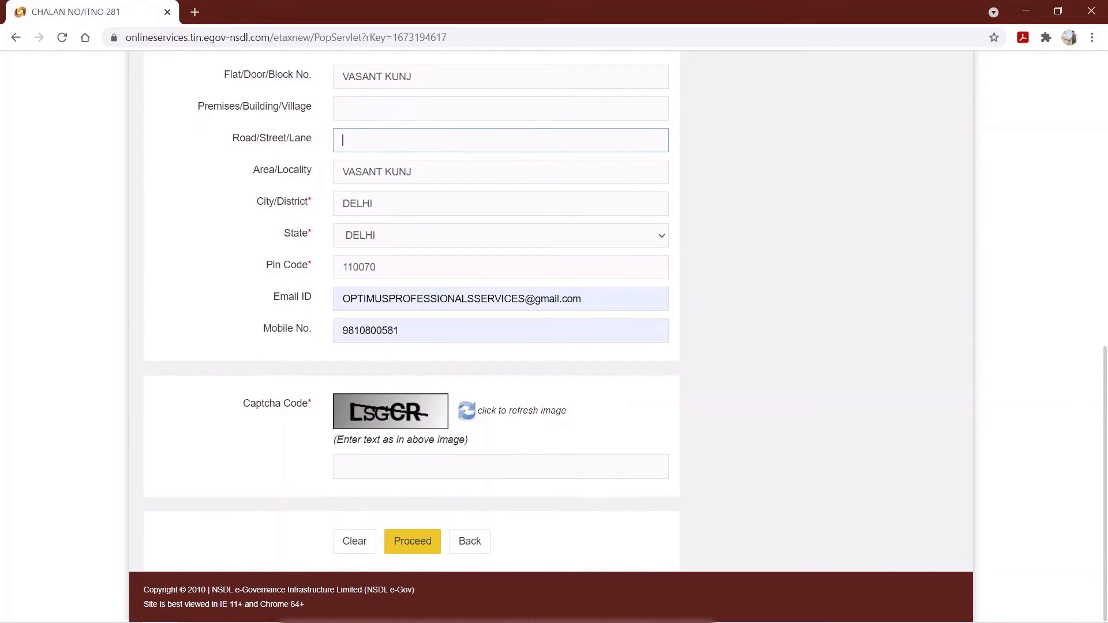
left_click(501, 467)
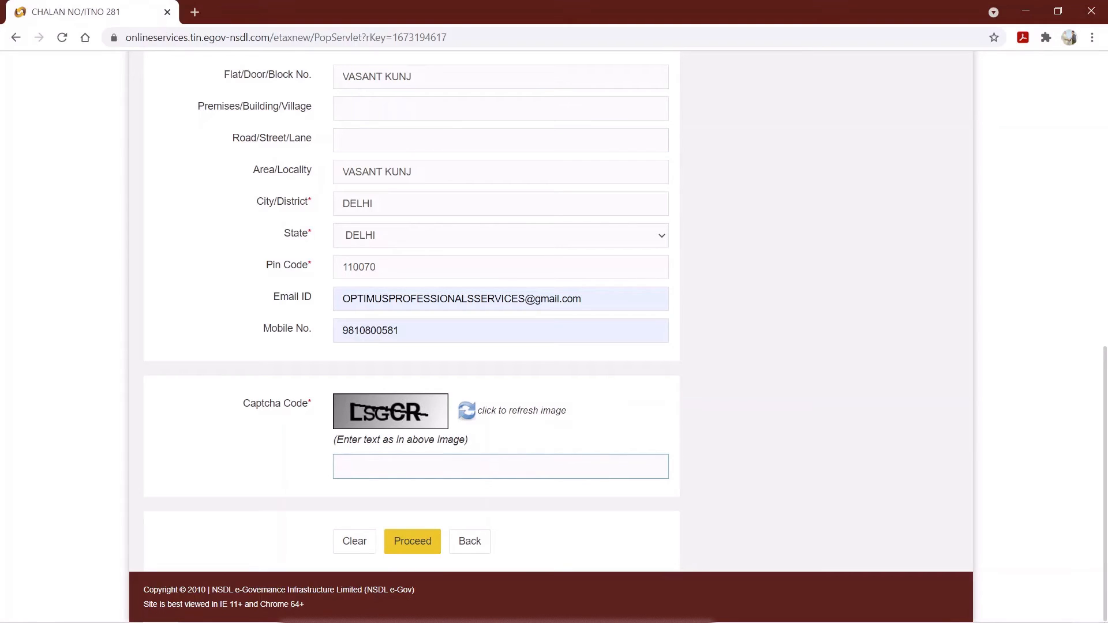
type("LSGCR")
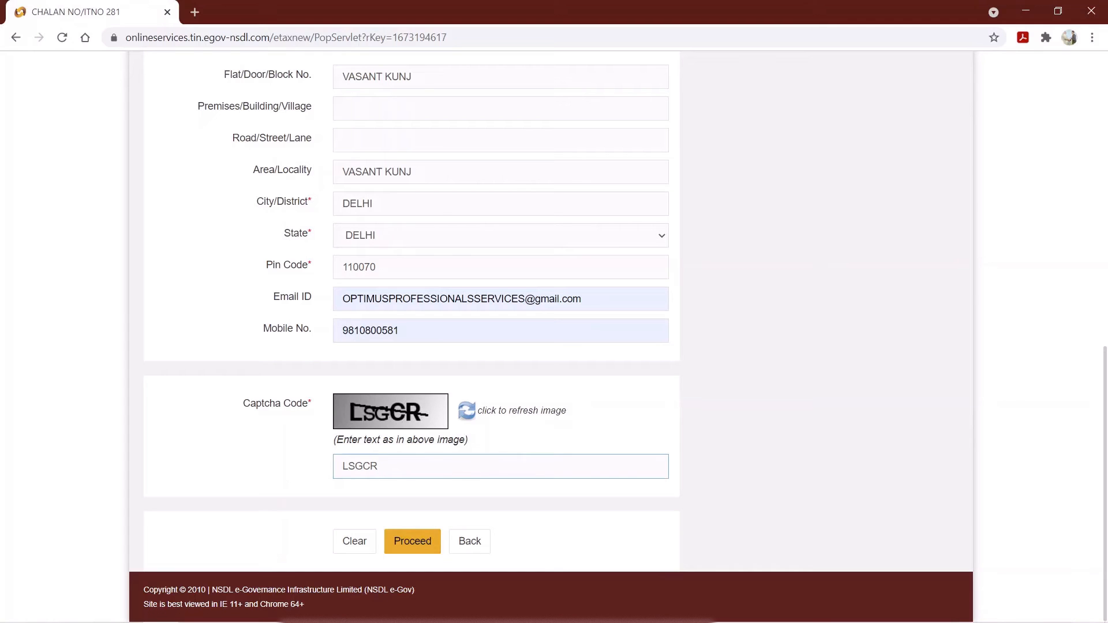
left_click(412, 541)
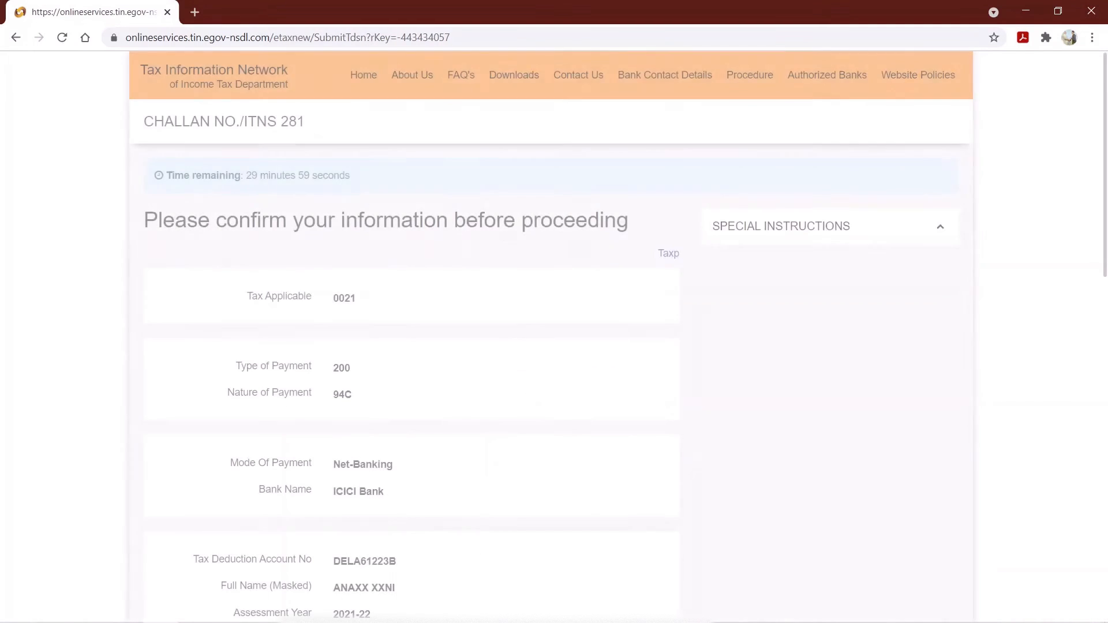
- Review the tax applicable, type and nature of payment, mode of payment and bank name on the confirmation page
scroll(554, 335, "down", 1)
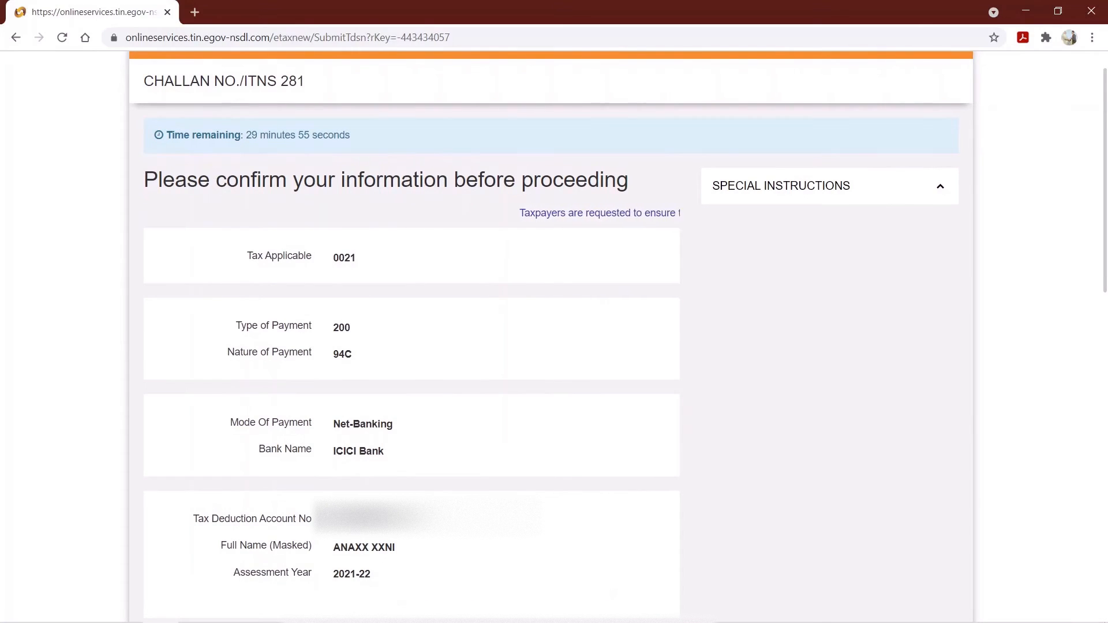
scroll(554, 335, "down", 1)
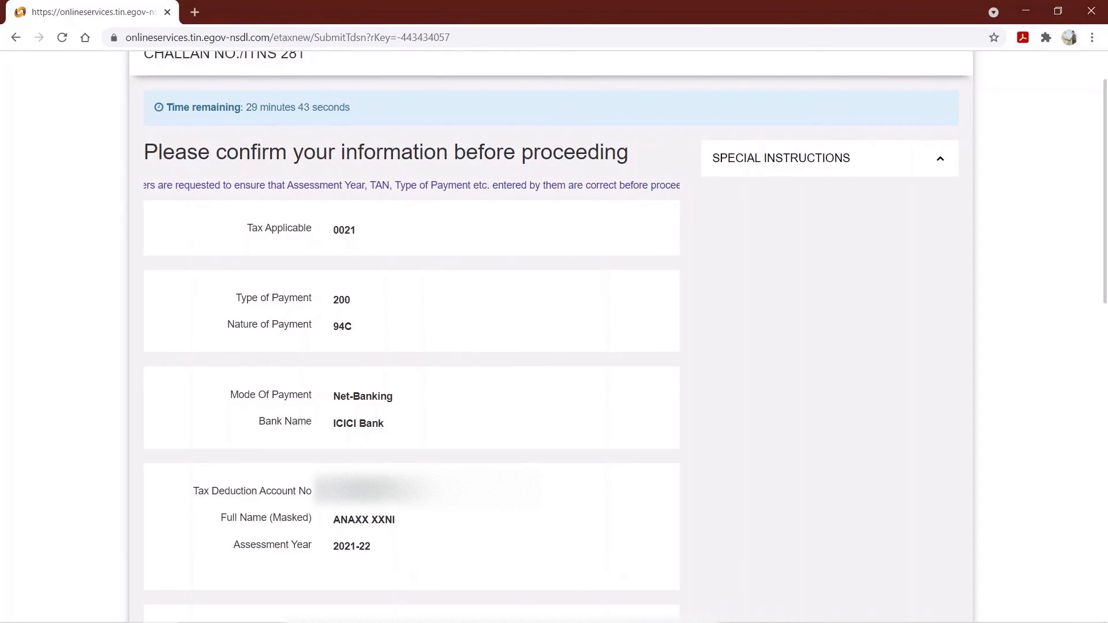
scroll(554, 335, "down", 1)
scroll(554, 335, "down", 3)
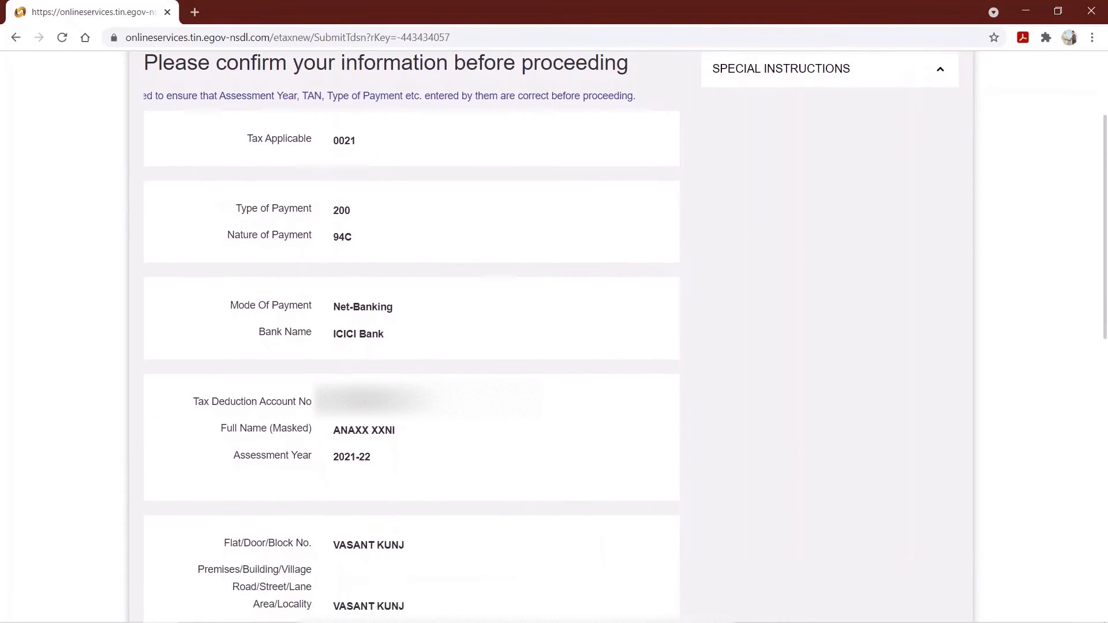
scroll(554, 335, "down", 1)
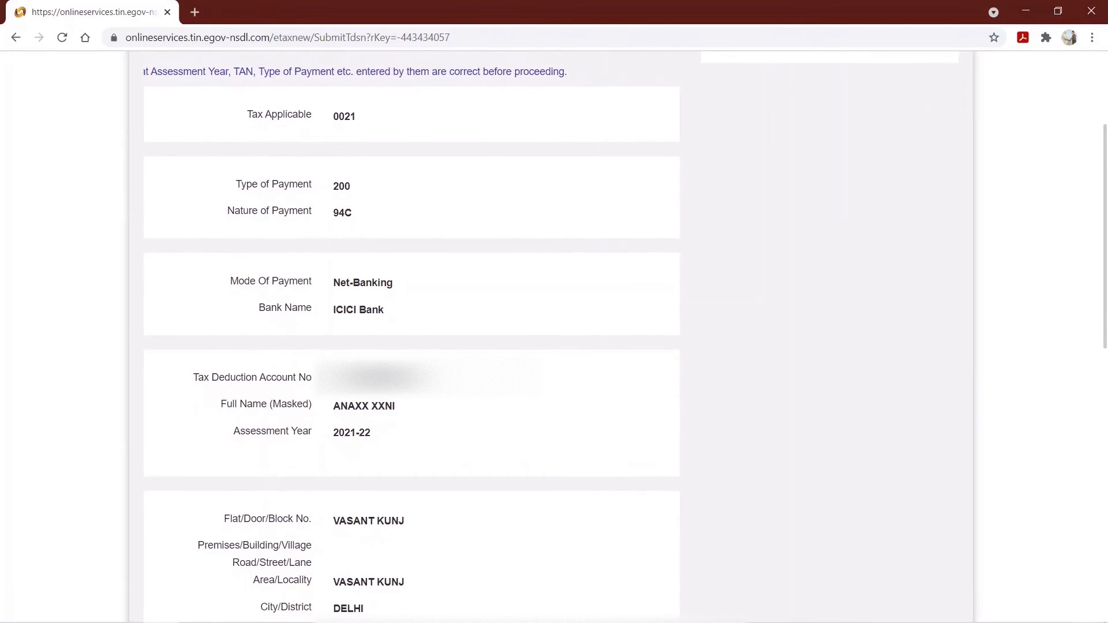
scroll(554, 335, "down", 2)
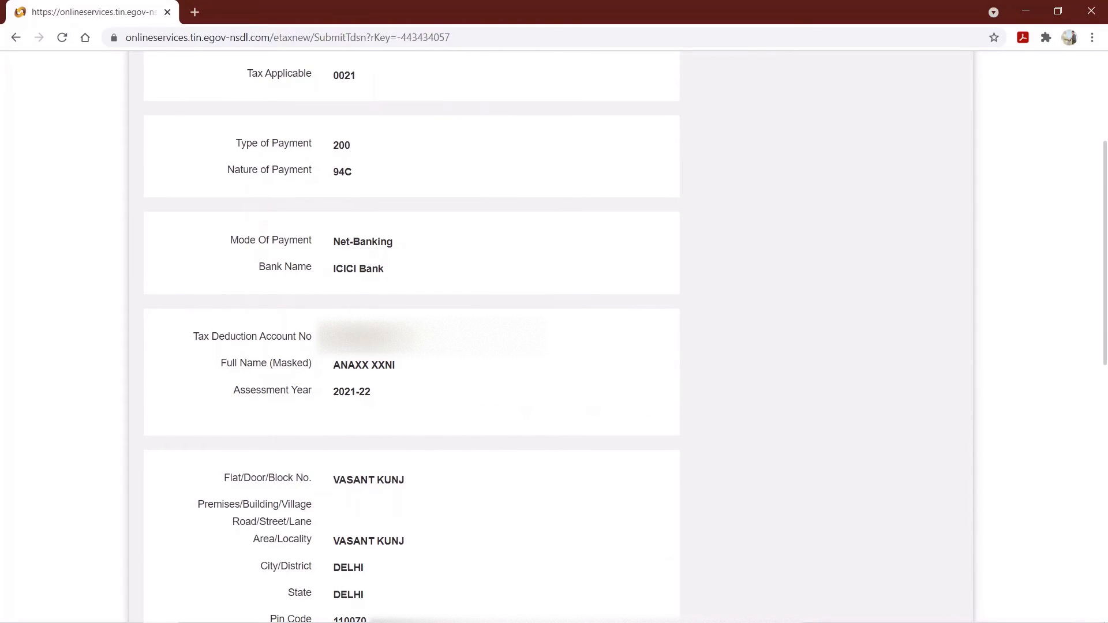
scroll(554, 335, "down", 1)
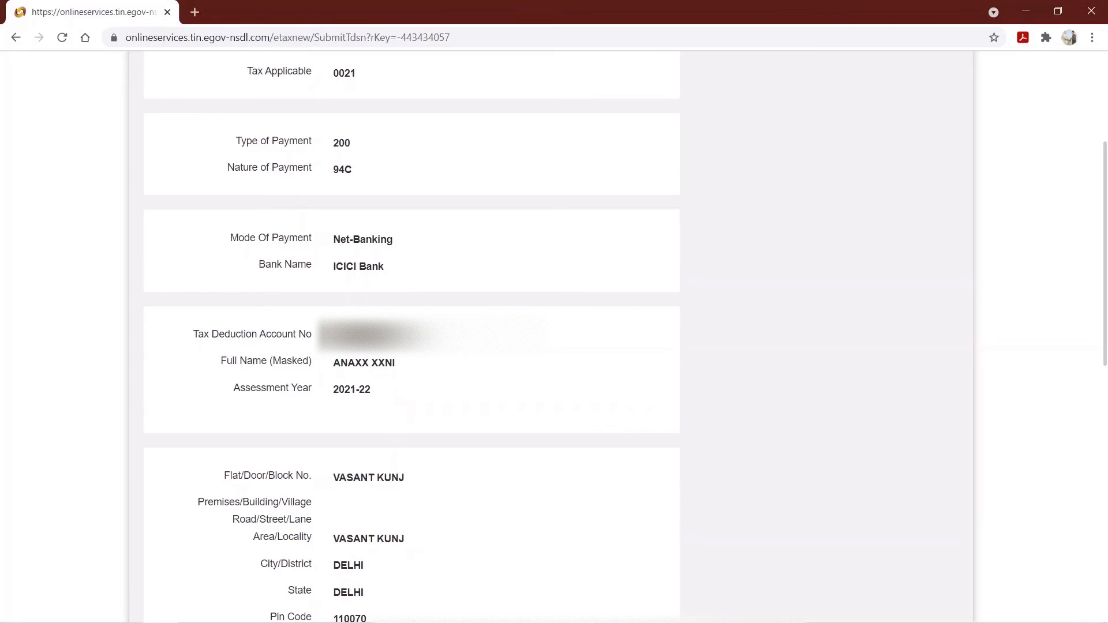
double_click(342, 170)
left_click(346, 170)
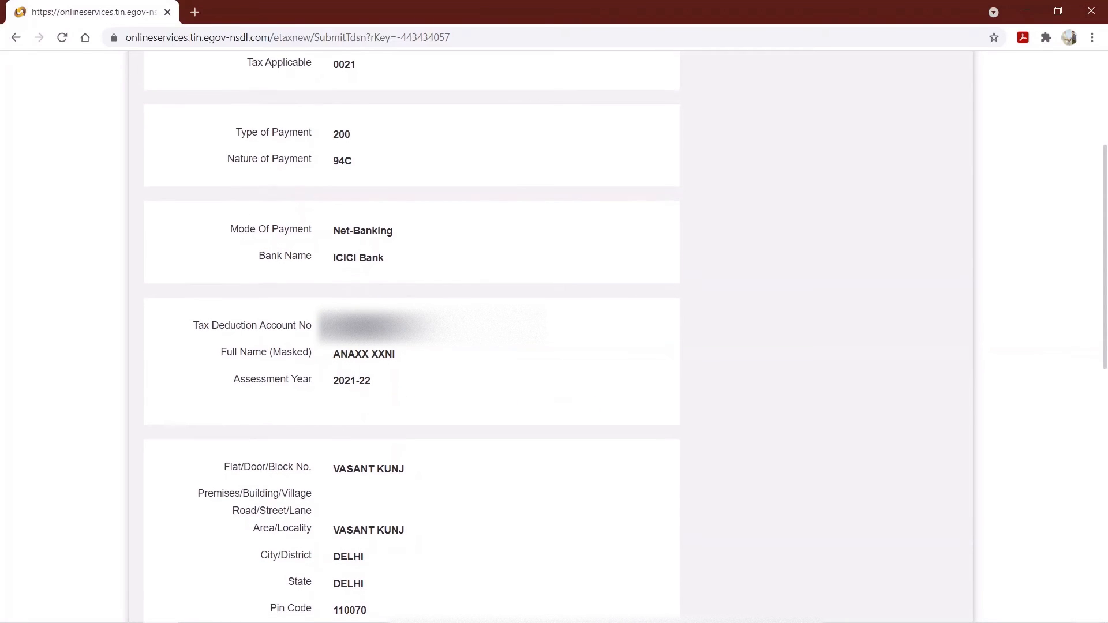
- Check the Tax Deduction Account No against the masked full name and the assessment year
scroll(412, 332, "down", 1)
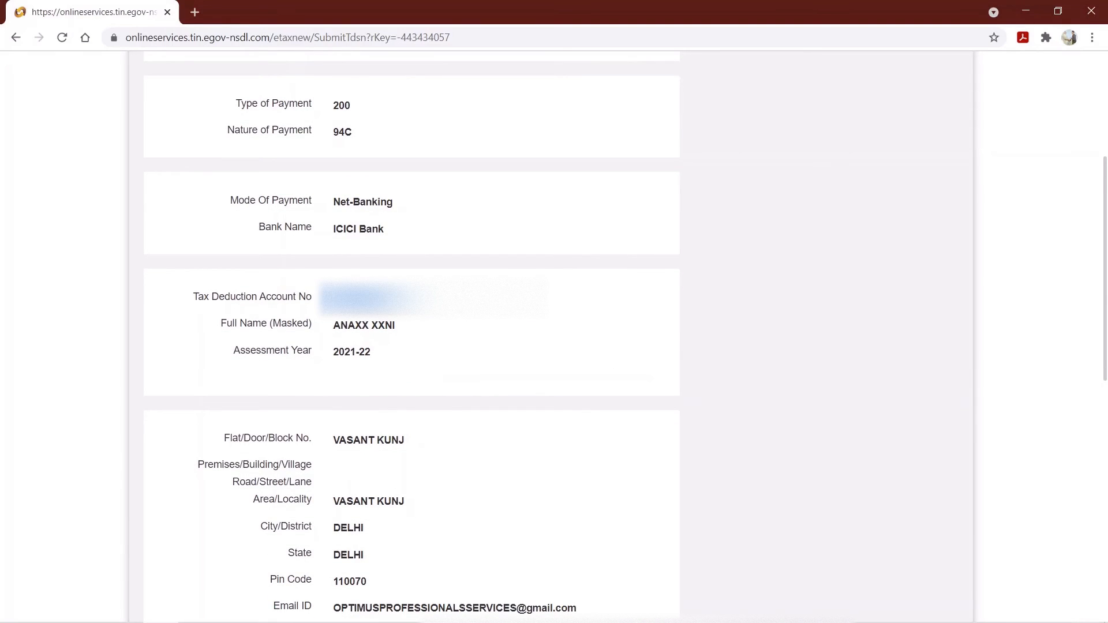
left_click_drag(333, 325, 395, 325)
left_click(416, 328)
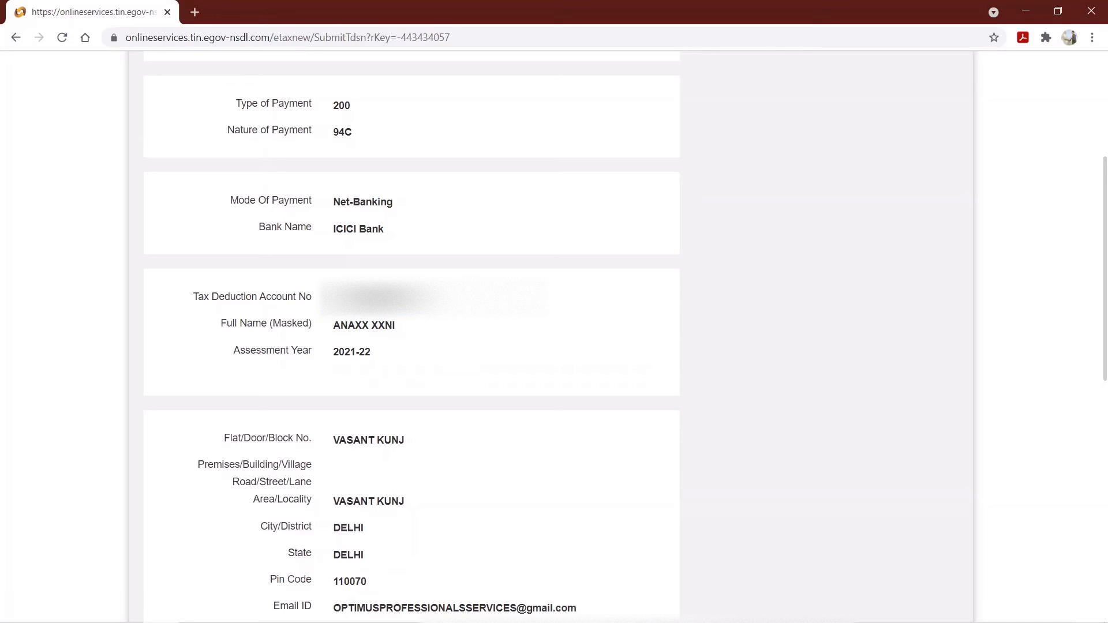
left_click_drag(227, 323, 395, 325)
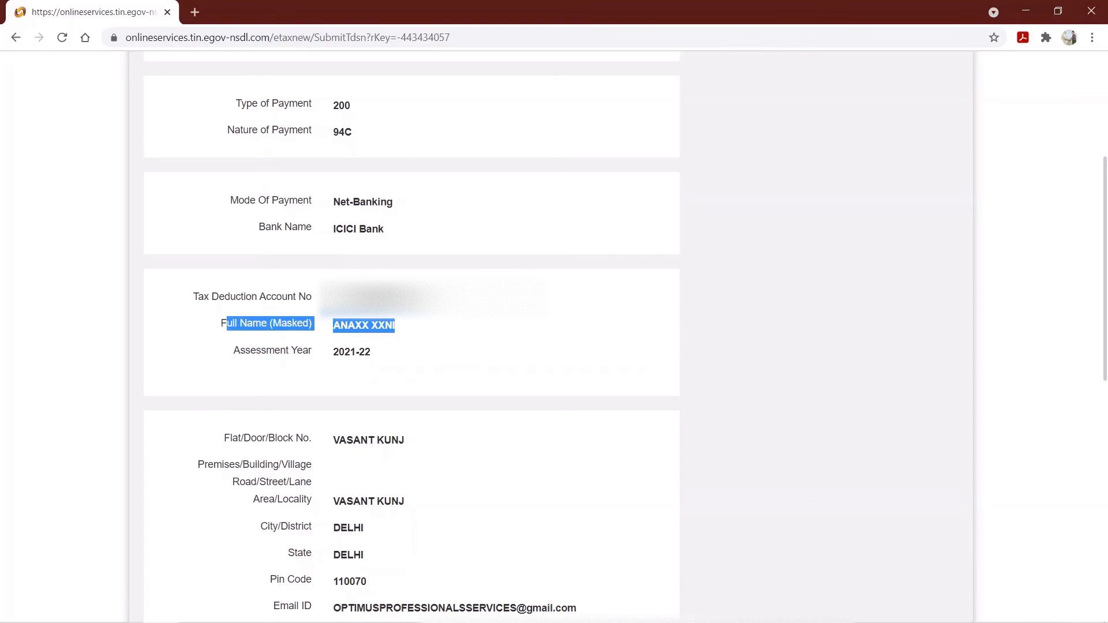
scroll(411, 328, "down", 1)
left_click(415, 323)
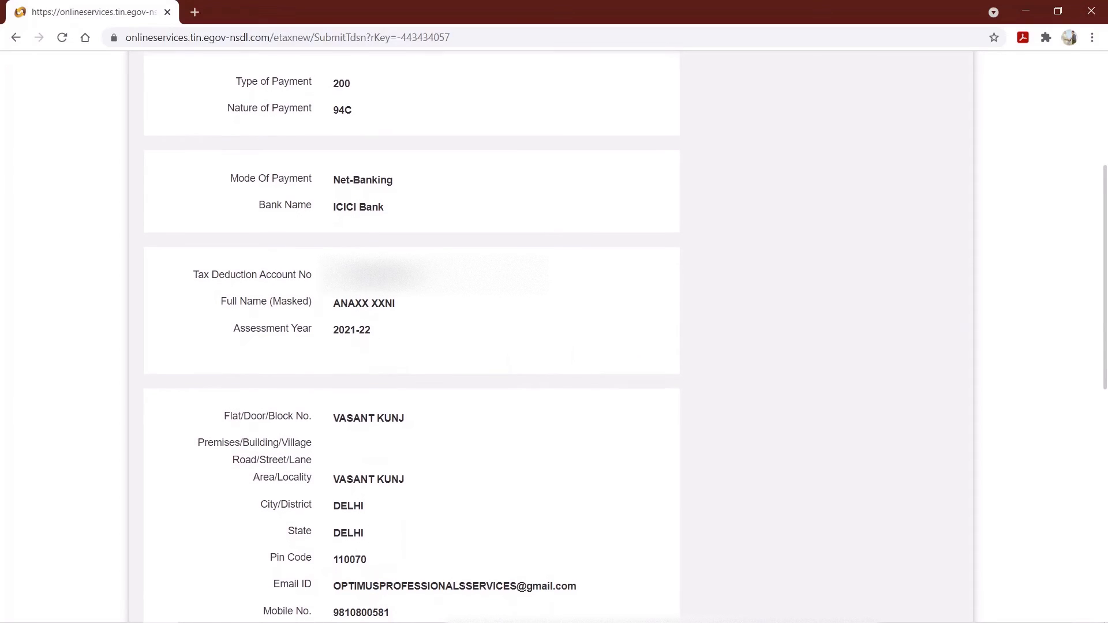
- Review the address and contact details, and read the consent statement provided to NSDL e-Gov
scroll(411, 335, "down", 1)
scroll(411, 334, "down", 2)
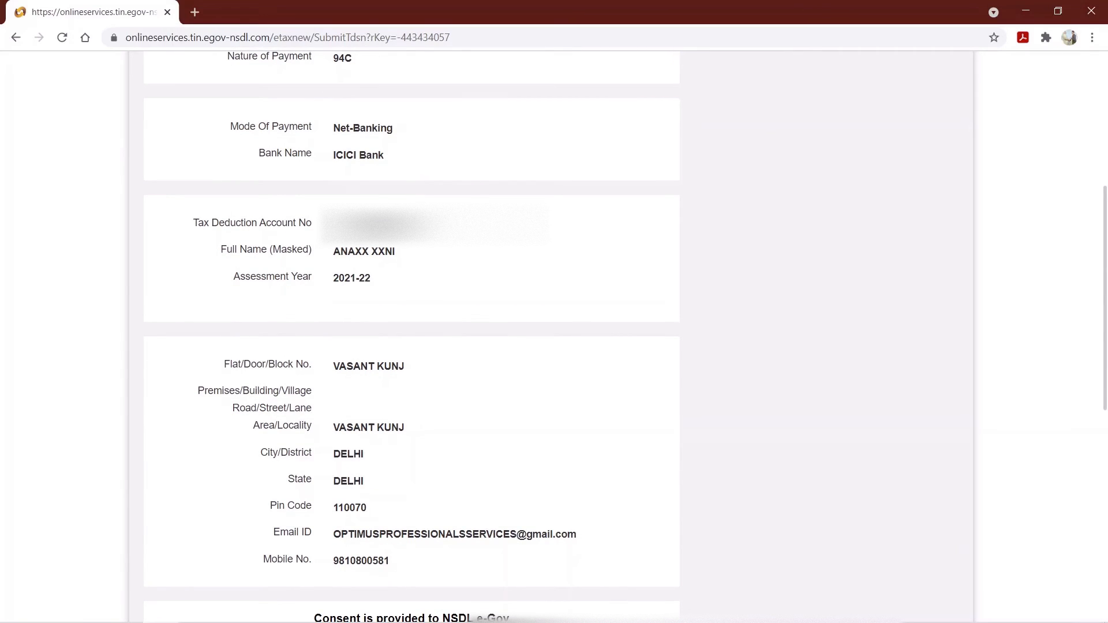
scroll(550, 336, "down", 1)
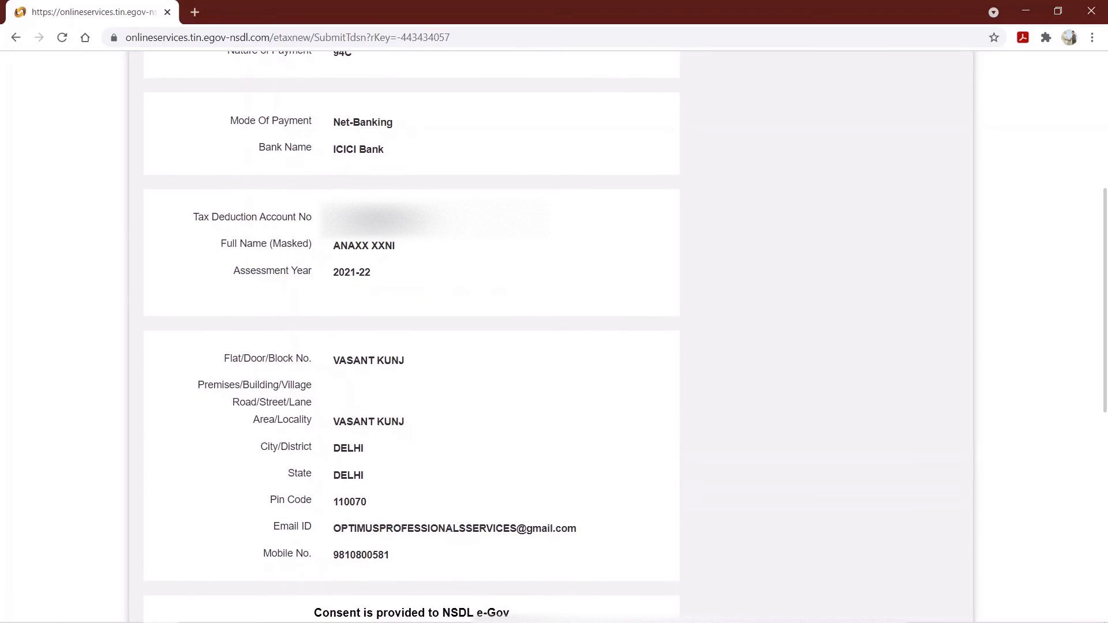
scroll(412, 332, "down", 1)
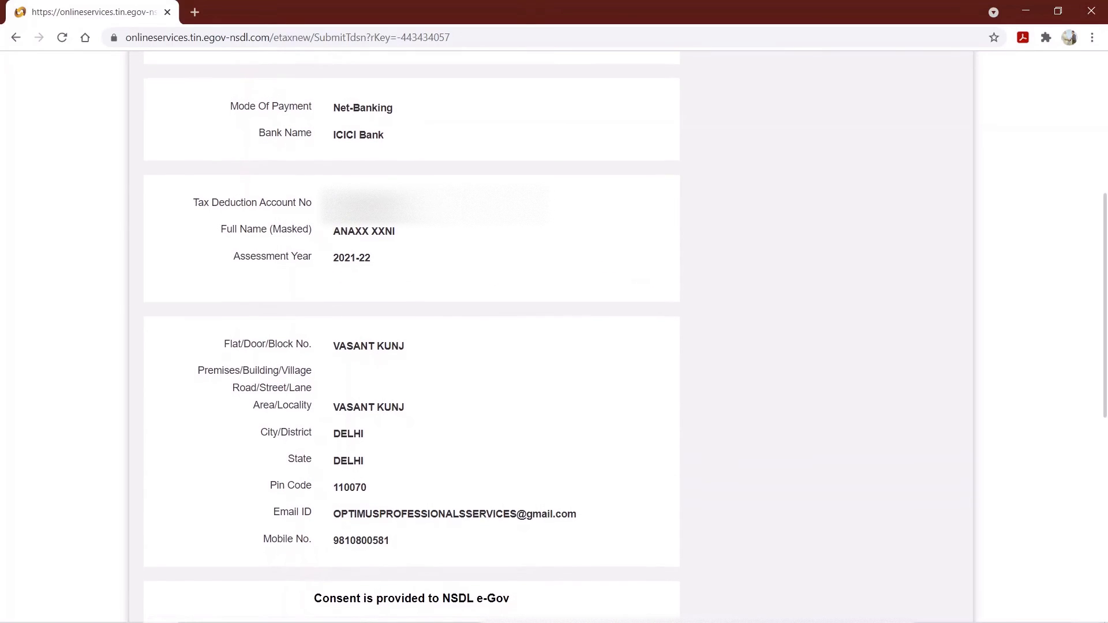
scroll(412, 337, "down", 3)
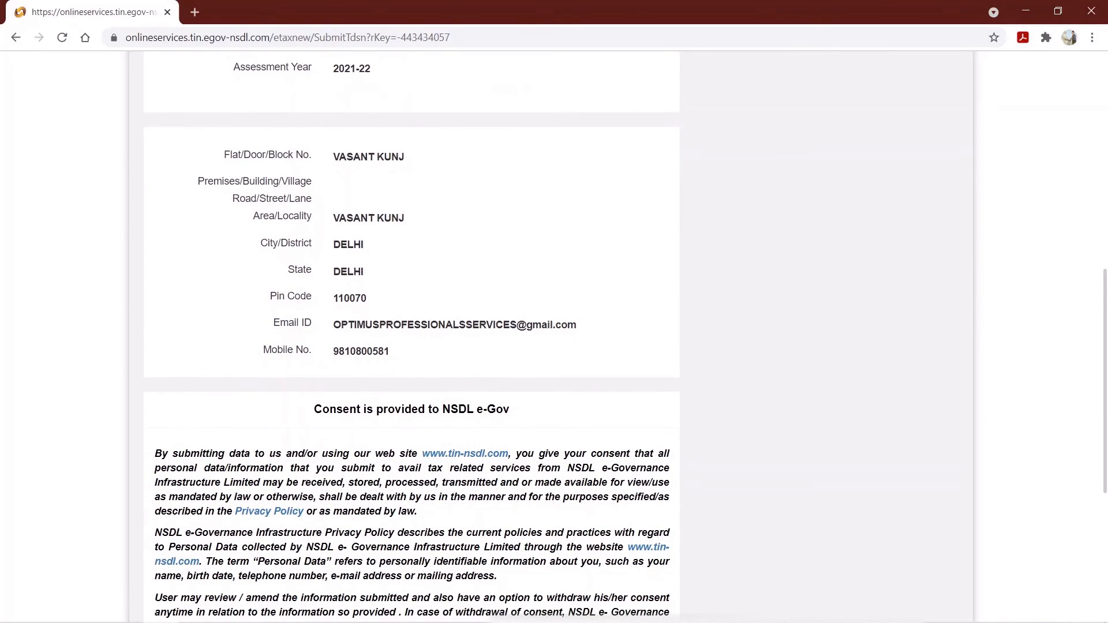
scroll(412, 336, "down", 1)
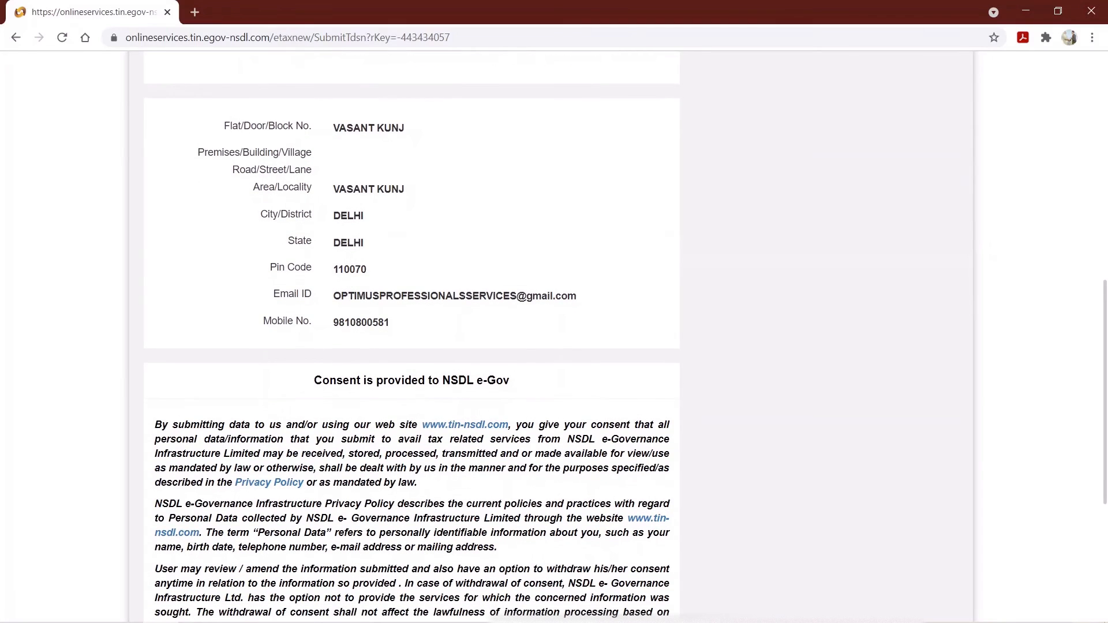
scroll(412, 337, "down", 2)
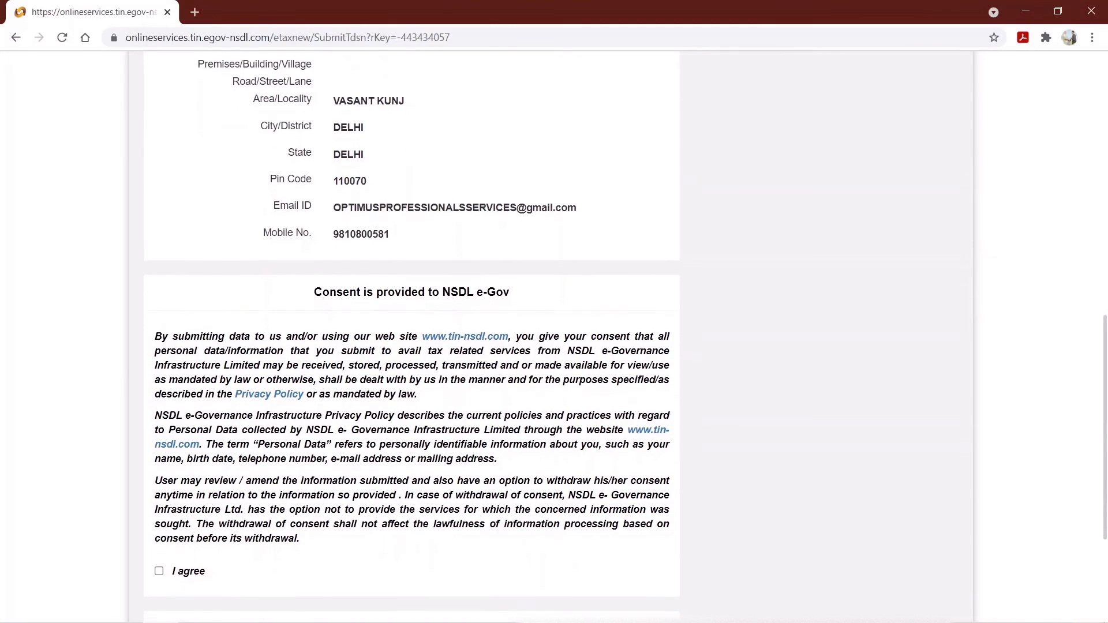
- Agree to the NSDL e-Gov consent statement and submit the challan to the bank
scroll(413, 336, "down", 3)
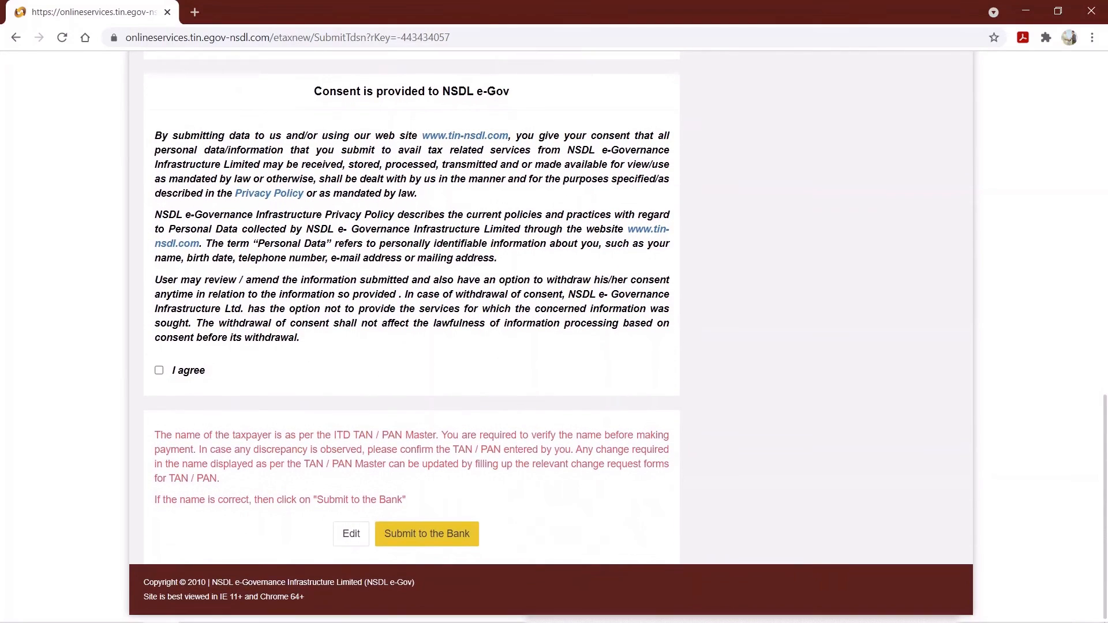
left_click(159, 370)
scroll(412, 337, "down", 1)
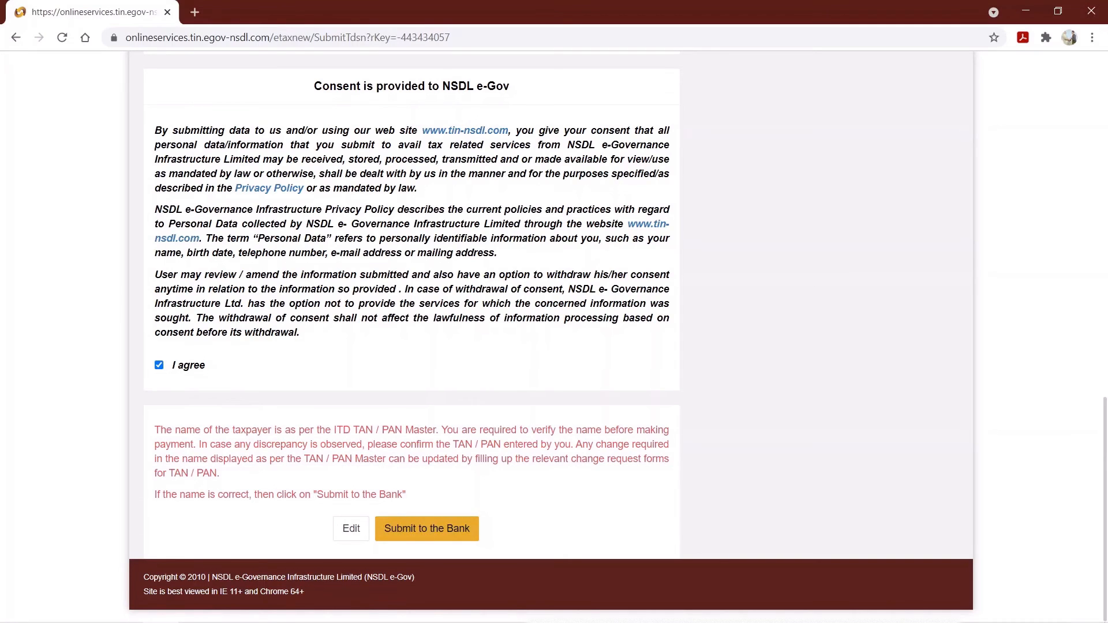
left_click(427, 529)
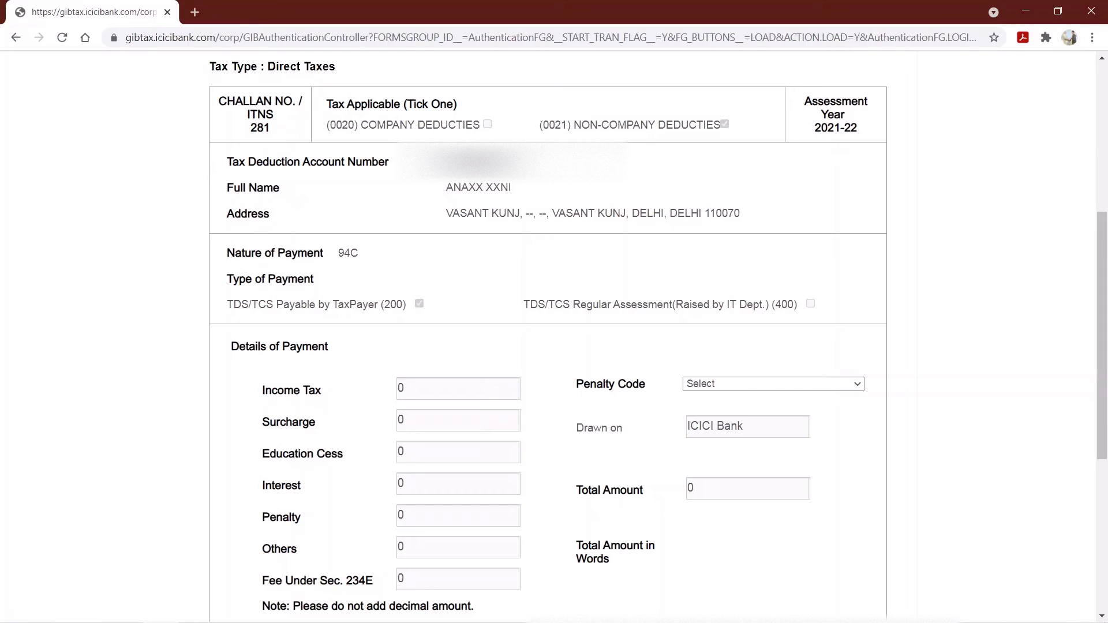
- Set the Income Tax amount to 30000 in the Details of Payment section of the bank's challan form
scroll(547, 341, "up", 1)
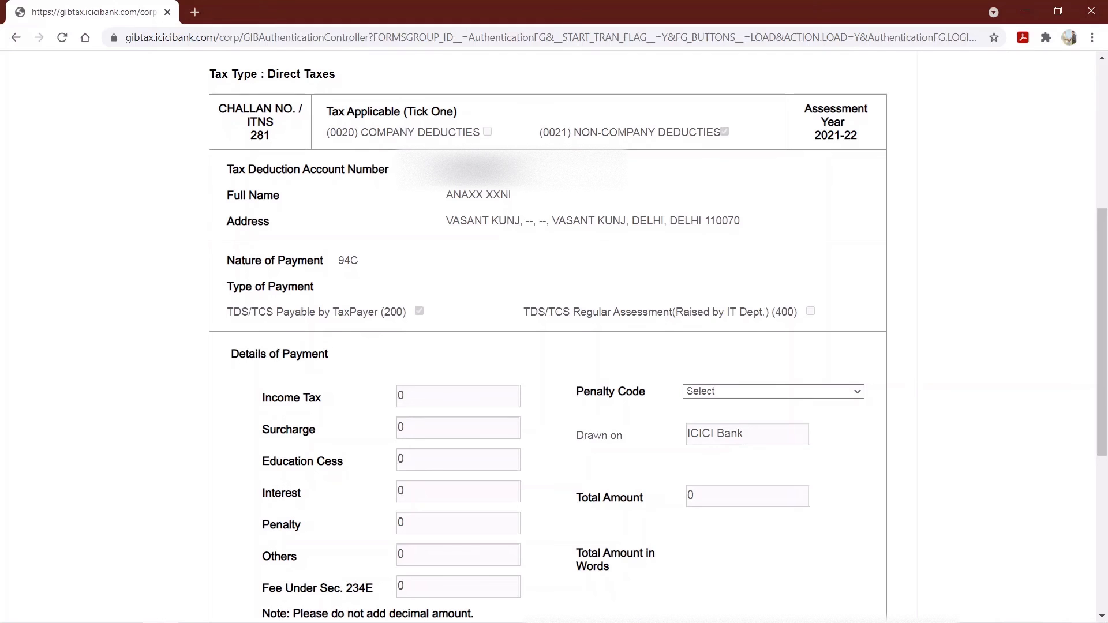
scroll(548, 341, "down", 1)
scroll(548, 341, "down", 1)
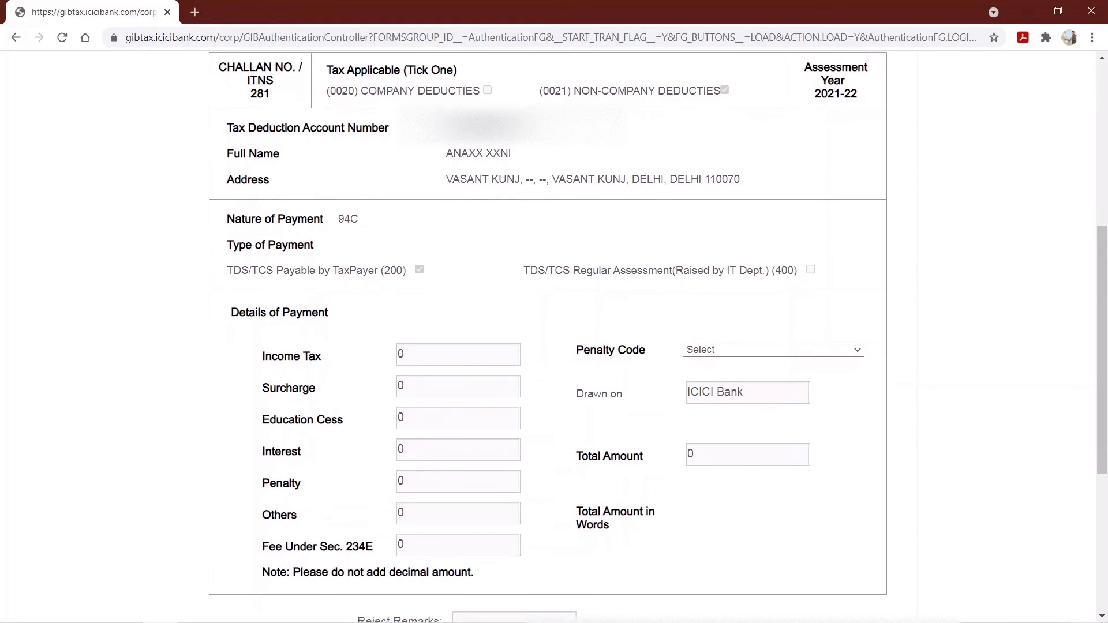
scroll(548, 341, "down", 1)
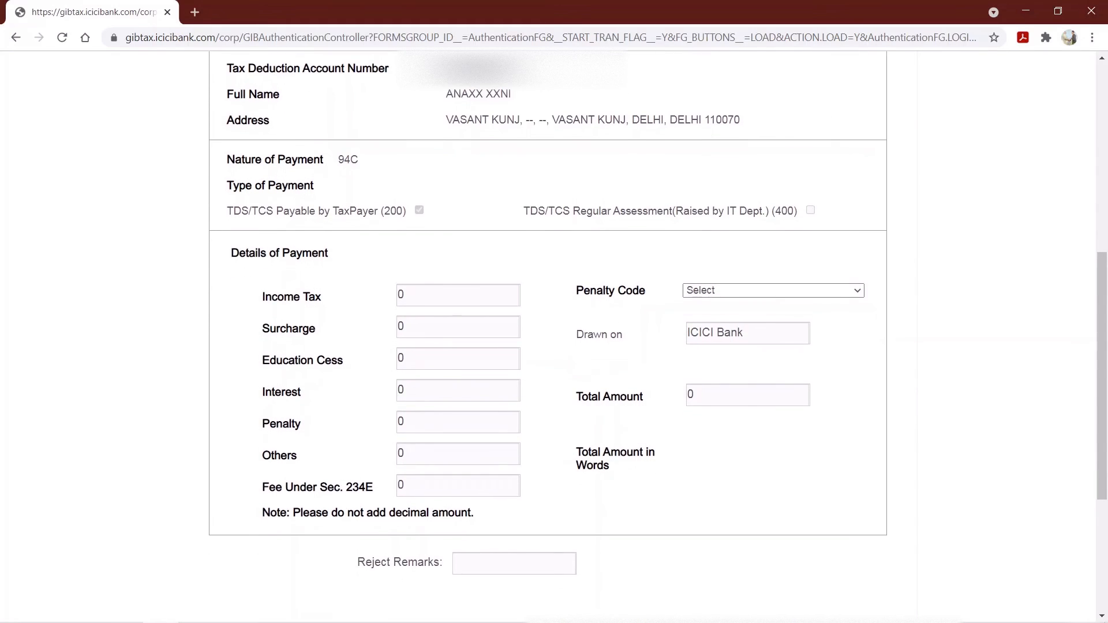
scroll(548, 341, "down", 1)
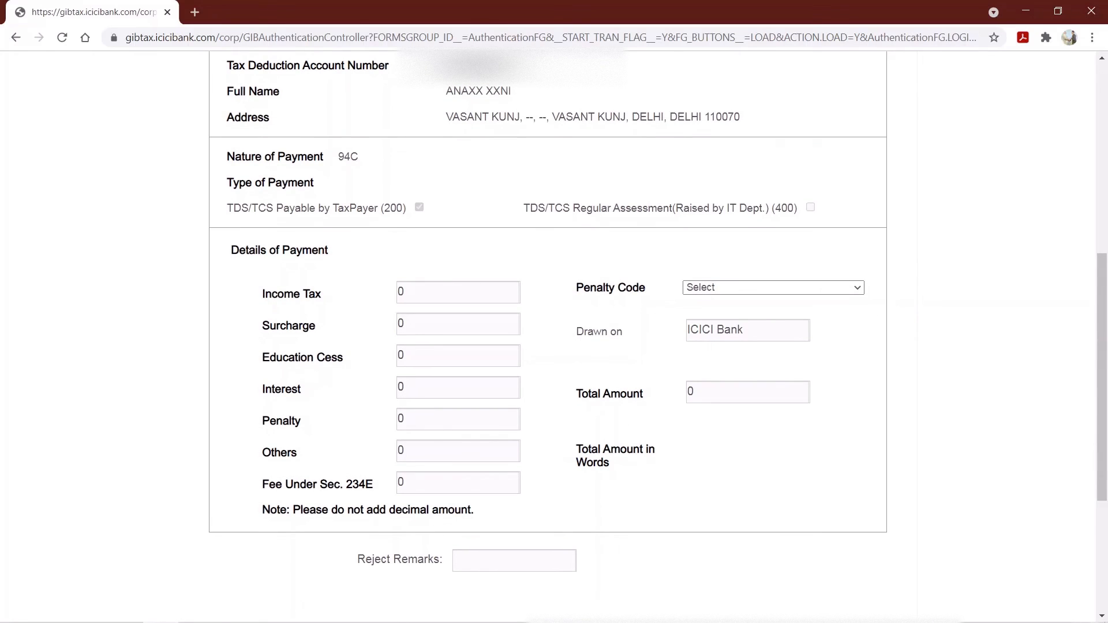
scroll(549, 340, "down", 1)
double_click(413, 286)
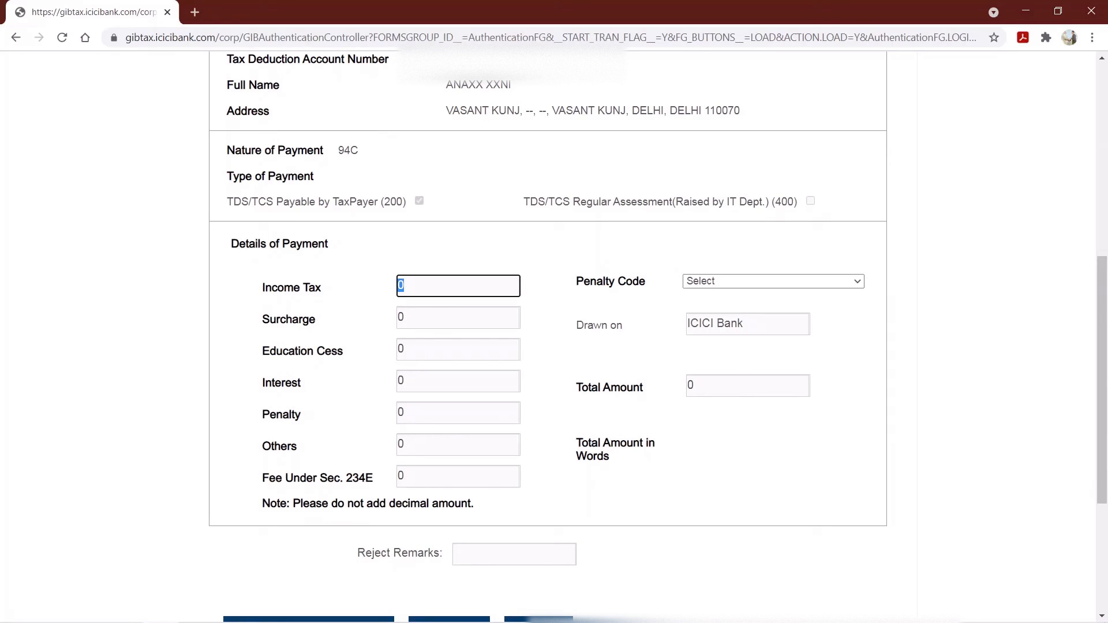
type("30000")
- Recheck the challan's tax applicable, assessment year, nature and type of payment, and continue to the Preview and Confirm stage
scroll(554, 335, "down", 1)
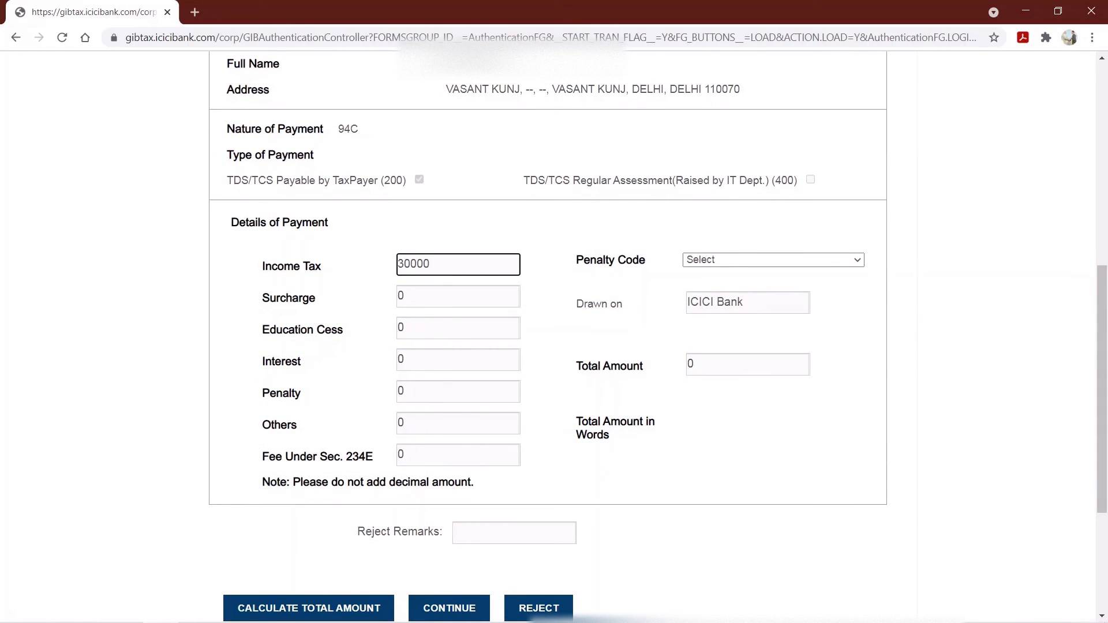
scroll(555, 334, "down", 1)
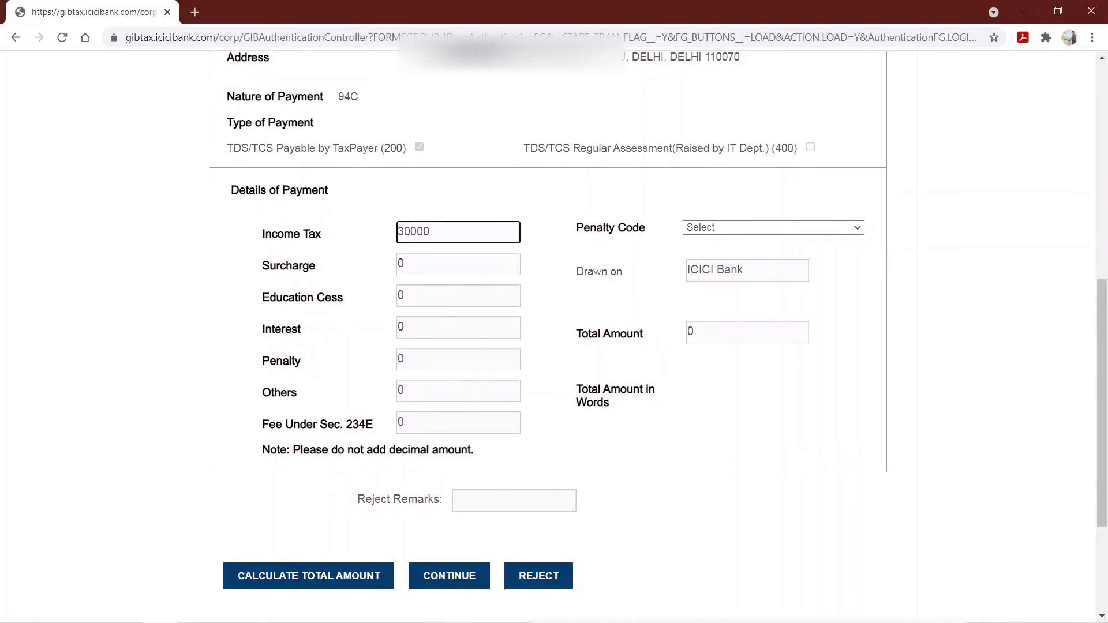
scroll(555, 334, "up", 3)
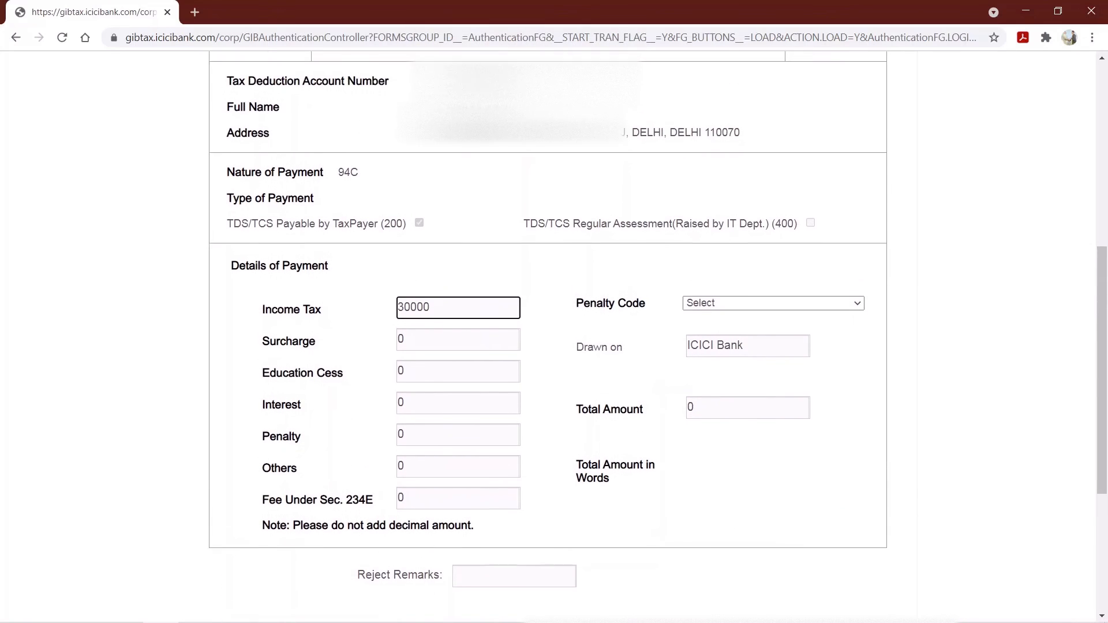
scroll(554, 335, "up", 1)
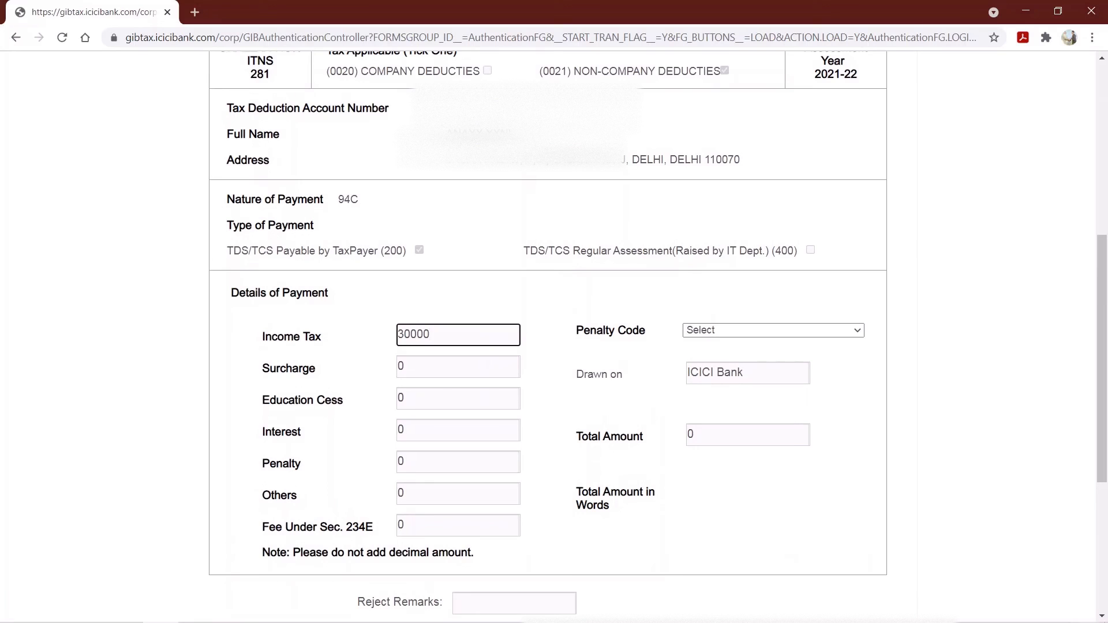
scroll(555, 335, "up", 1)
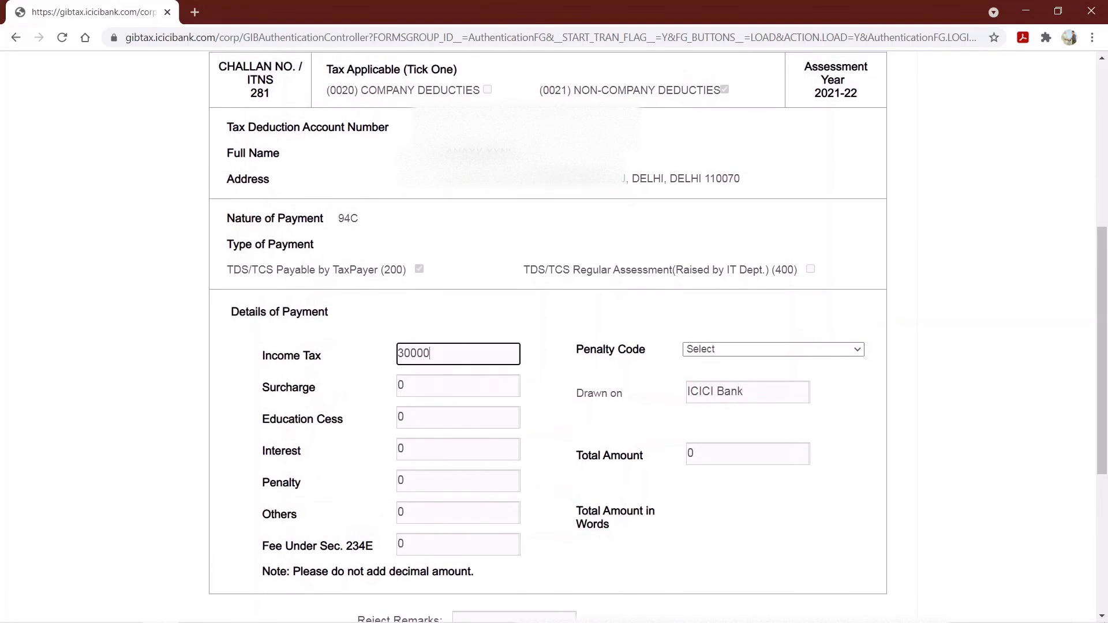
scroll(554, 335, "up", 1)
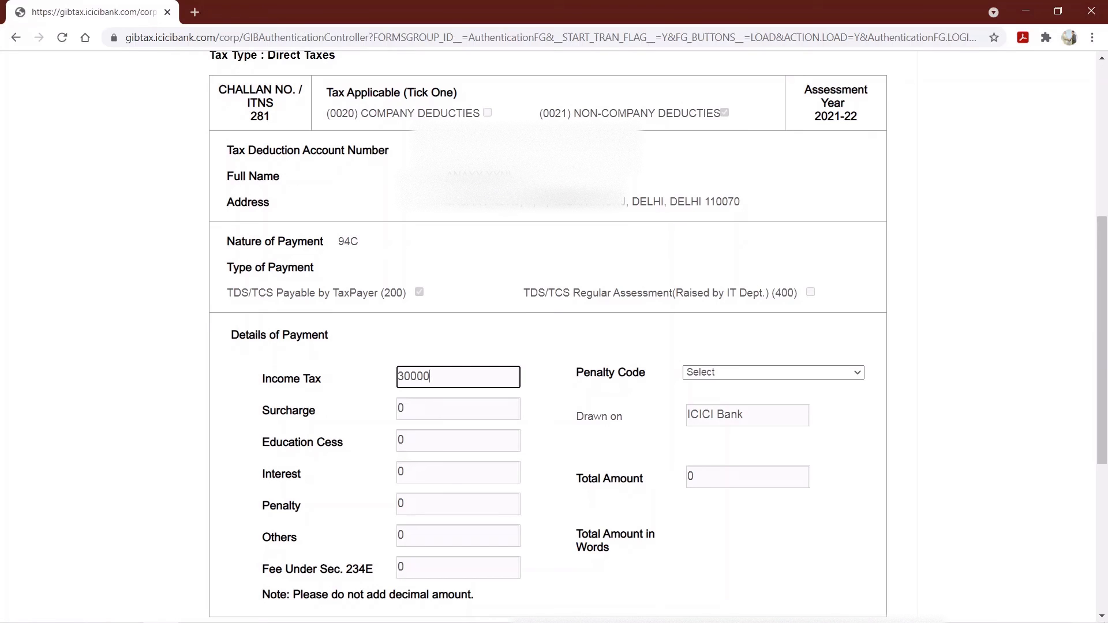
scroll(554, 335, "down", 1)
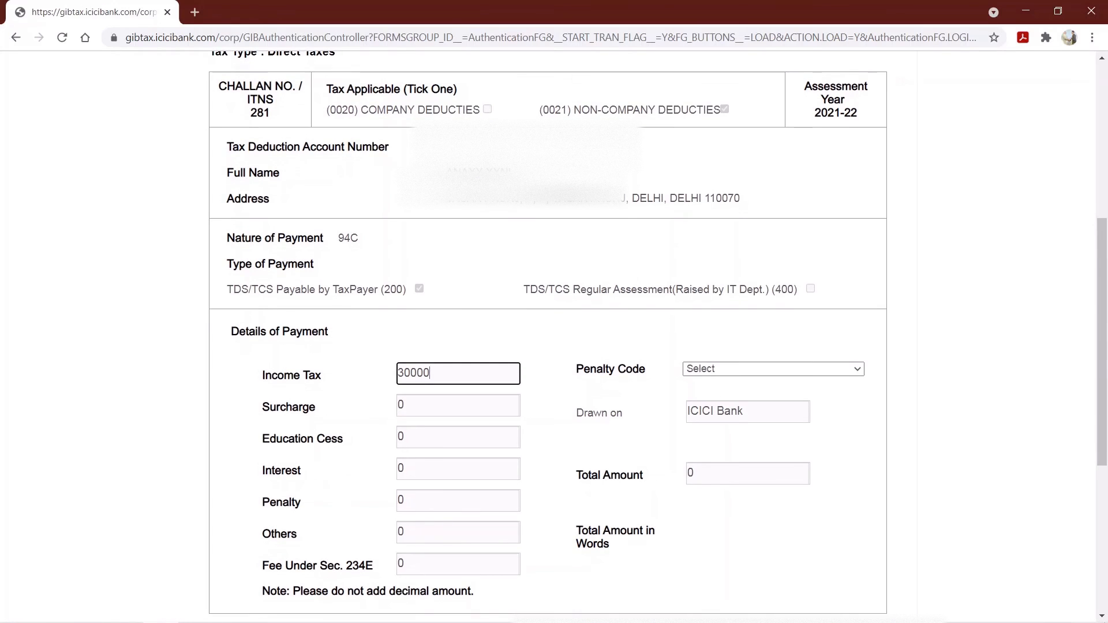
scroll(554, 335, "down", 1)
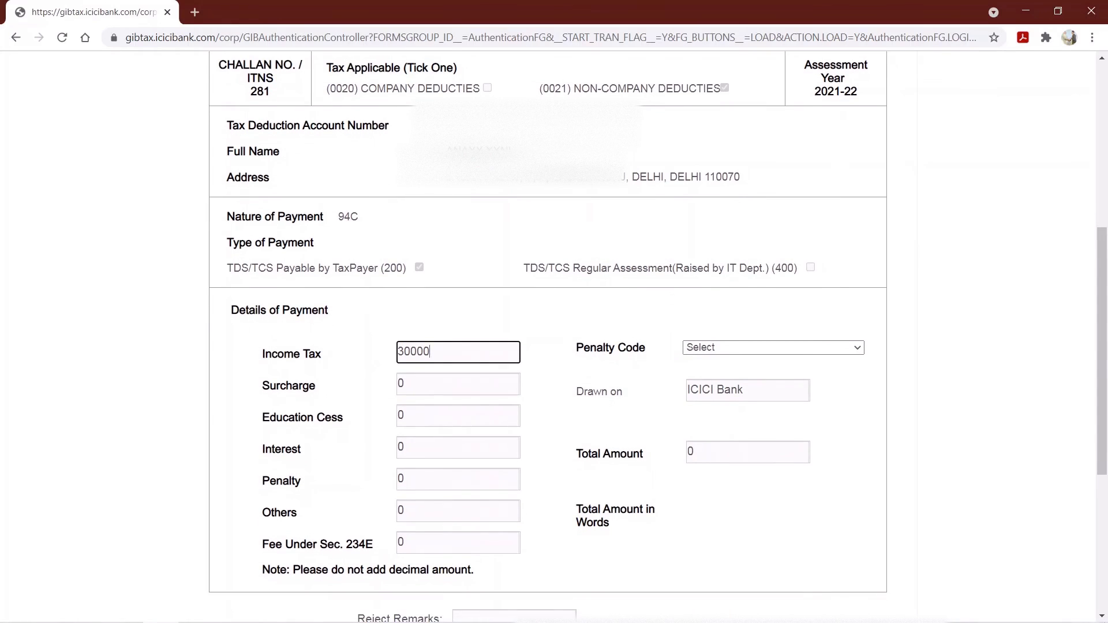
scroll(554, 334, "down", 3)
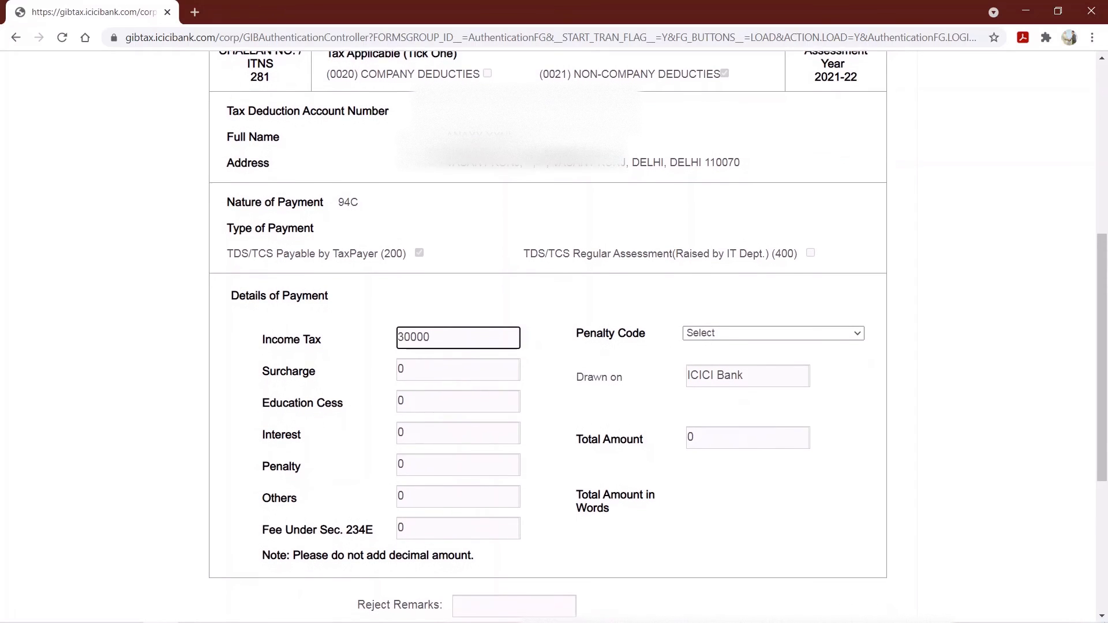
scroll(554, 335, "down", 1)
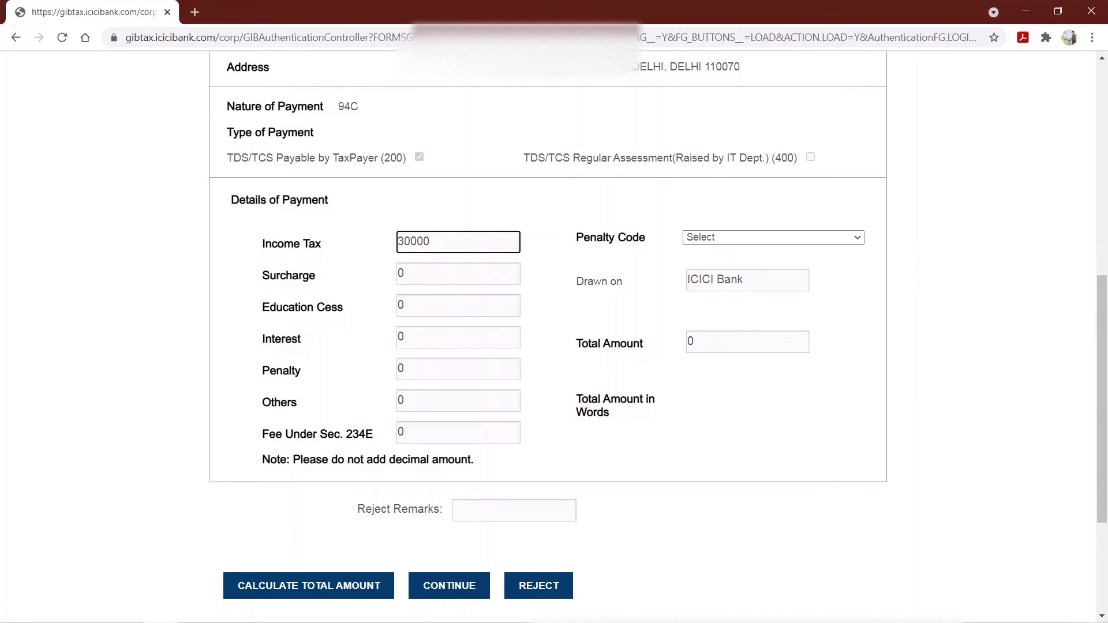
key("Return")
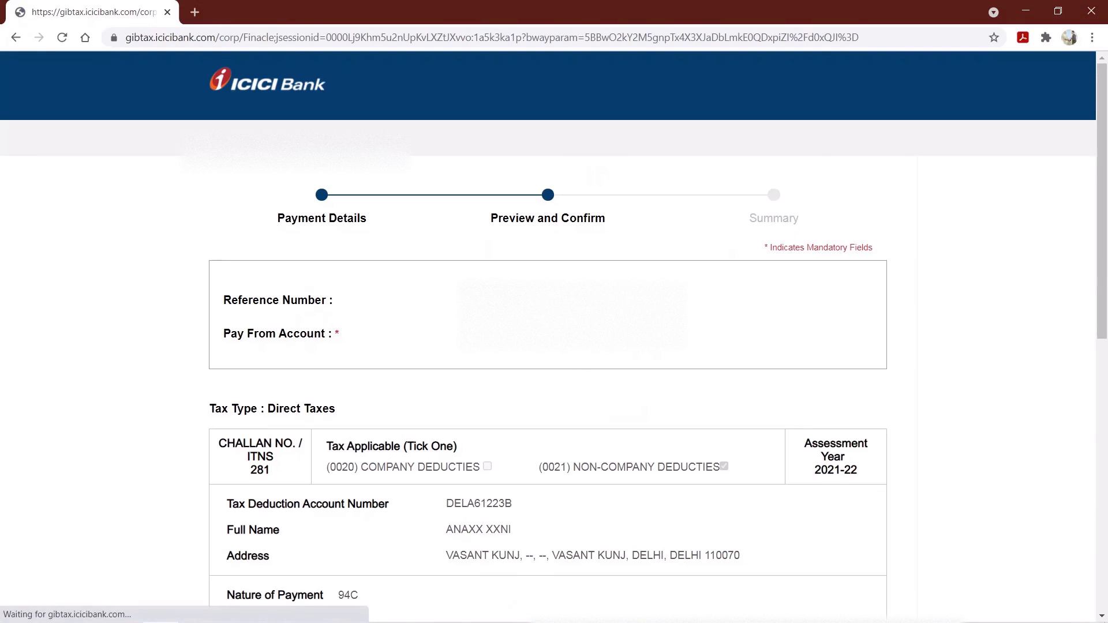
- Check the challan details and payment amounts in the preview and submit the tax payment
scroll(554, 334, "down", 2)
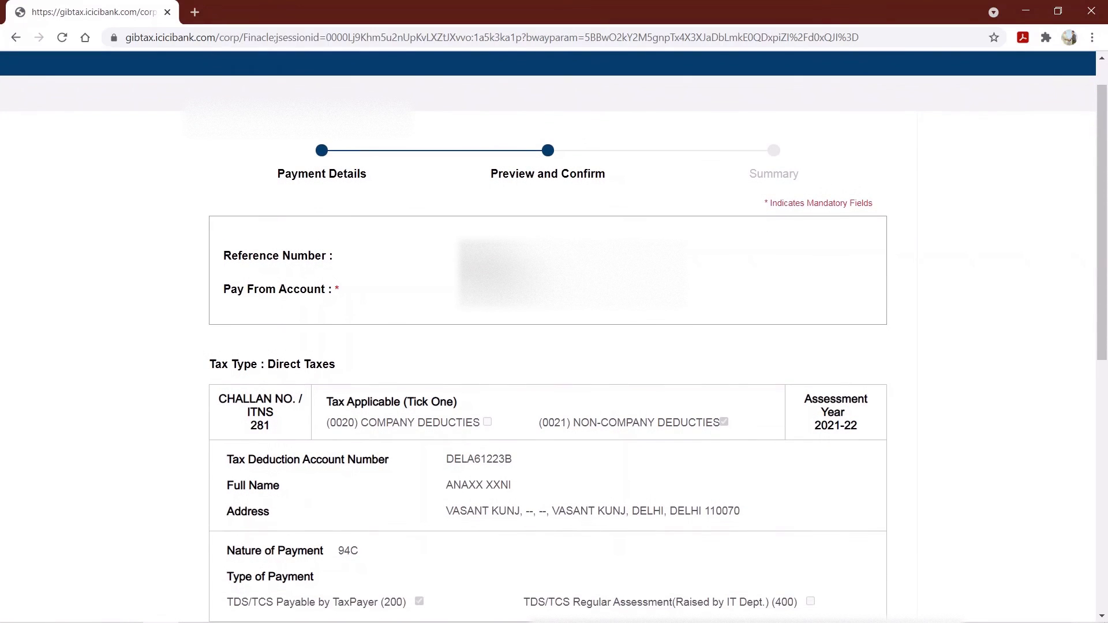
scroll(554, 335, "down", 6)
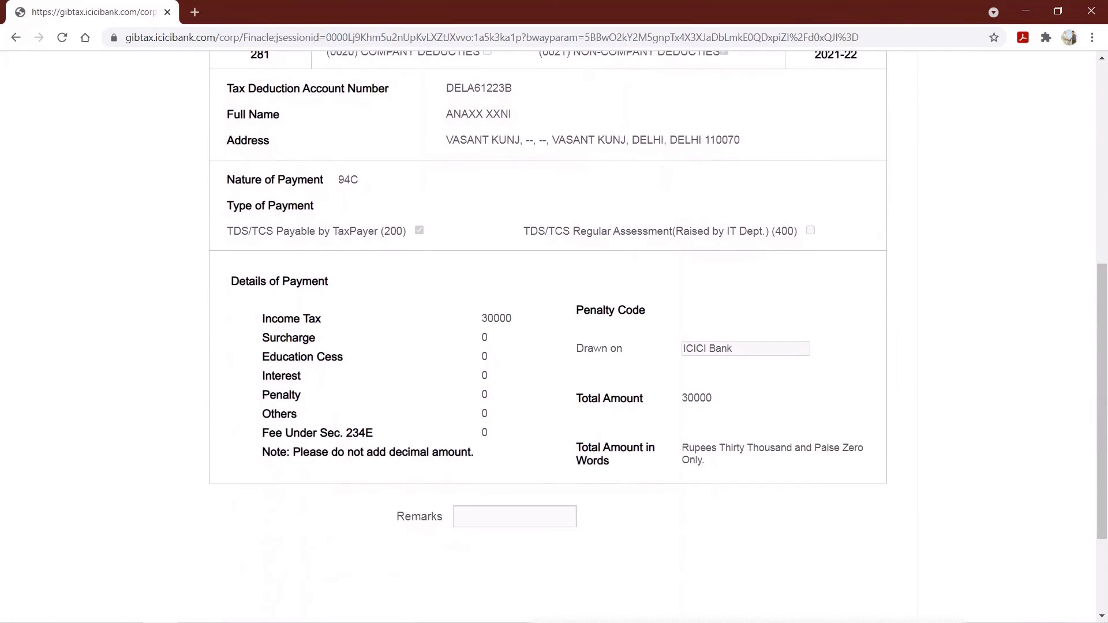
scroll(555, 335, "down", 1)
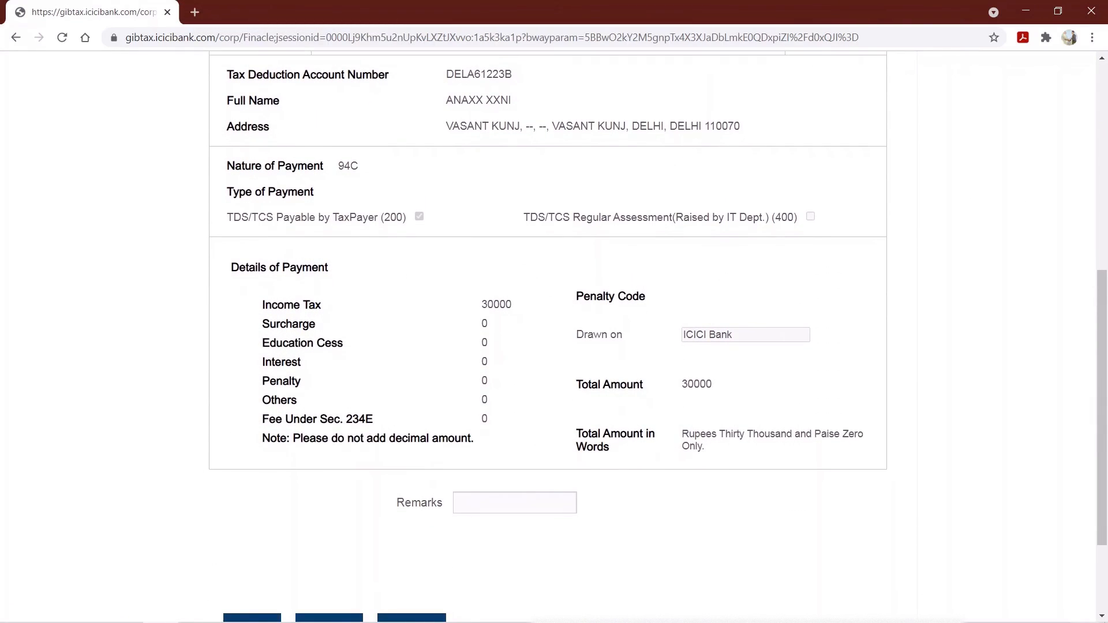
scroll(554, 334, "down", 1)
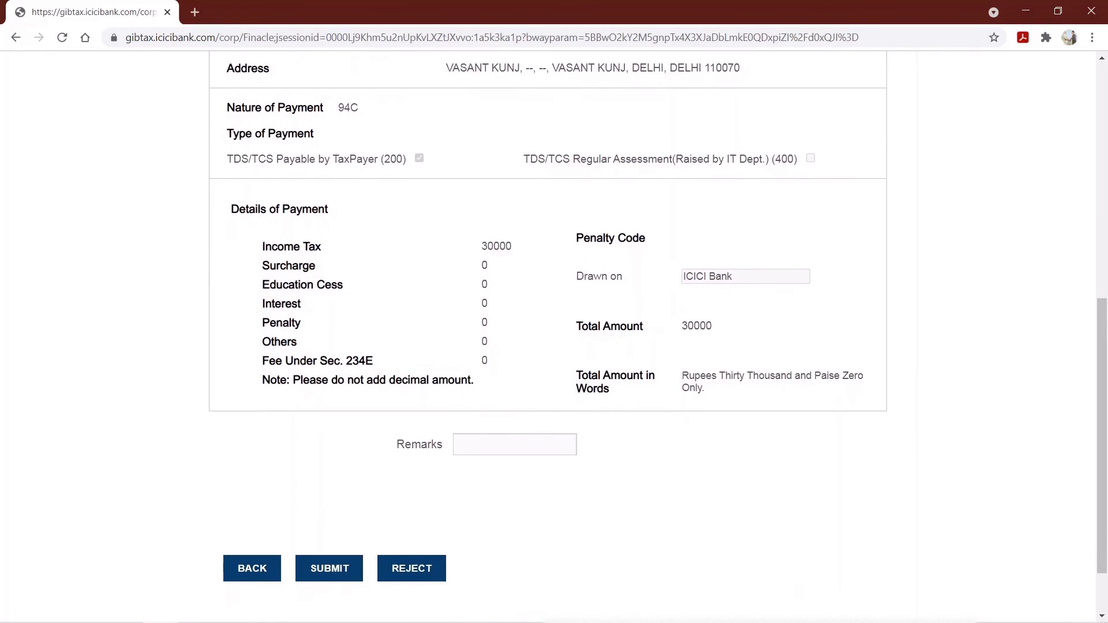
scroll(554, 335, "down", 1)
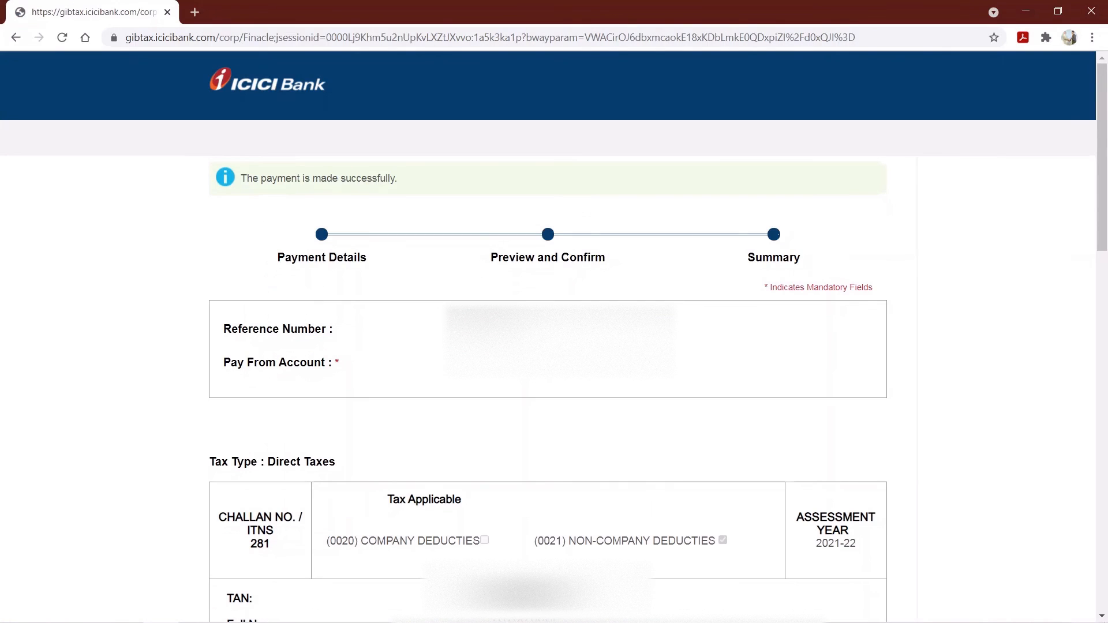
- Go through the payment summary to the Taxpayers Counterfoil and download the paid challan as a PDF
scroll(554, 335, "down", 2)
scroll(554, 335, "down", 6)
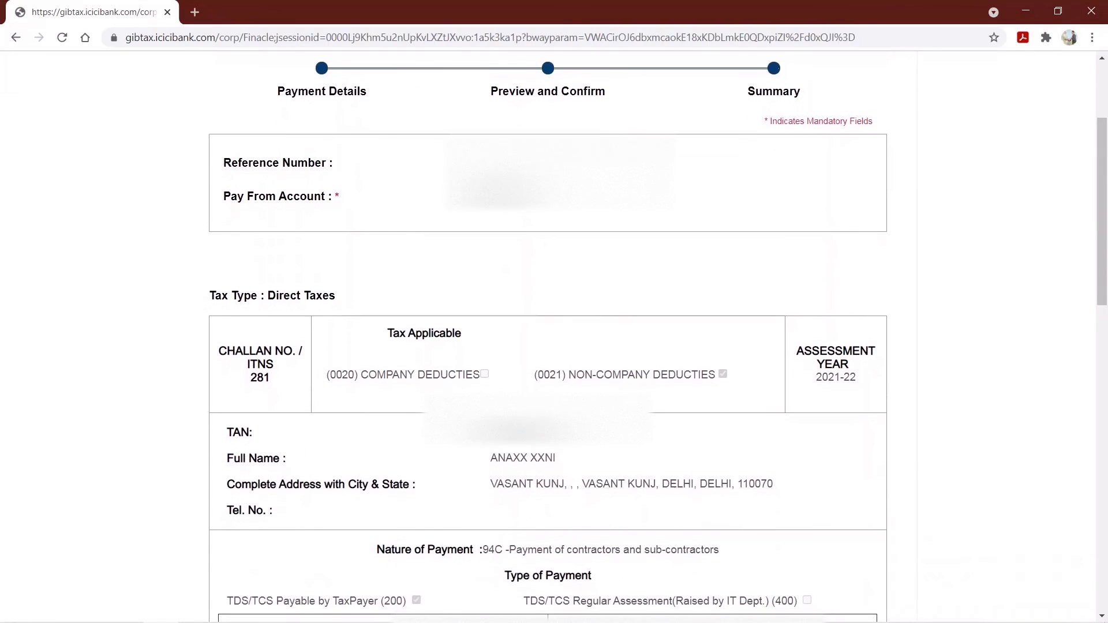
scroll(555, 334, "down", 8)
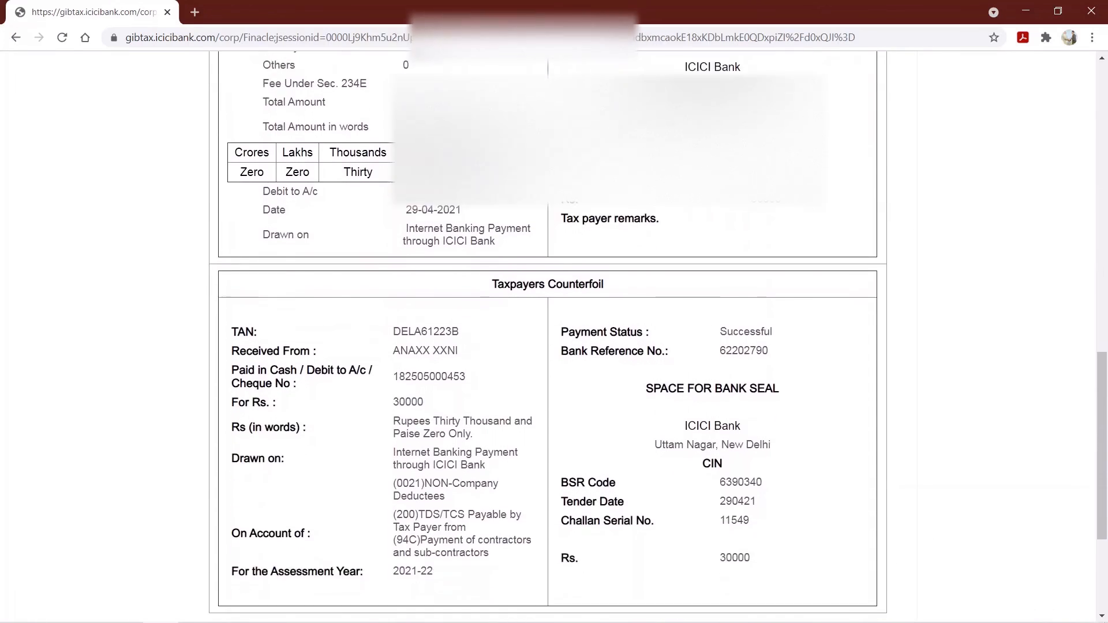
scroll(554, 335, "down", 1)
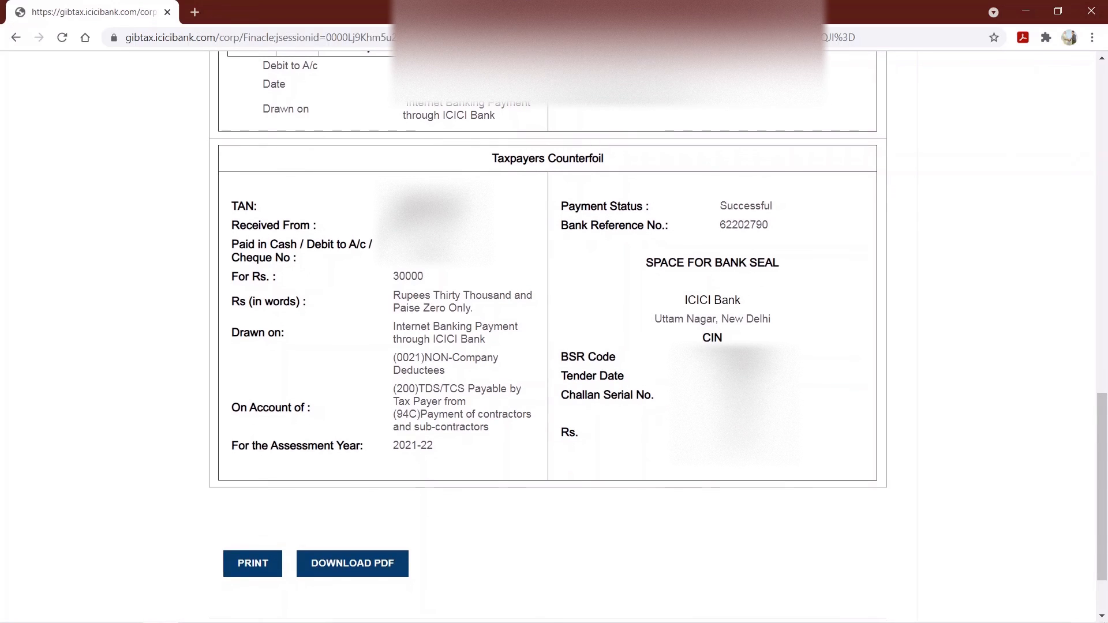
scroll(554, 335, "down", 1)
scroll(554, 335, "up", 1)
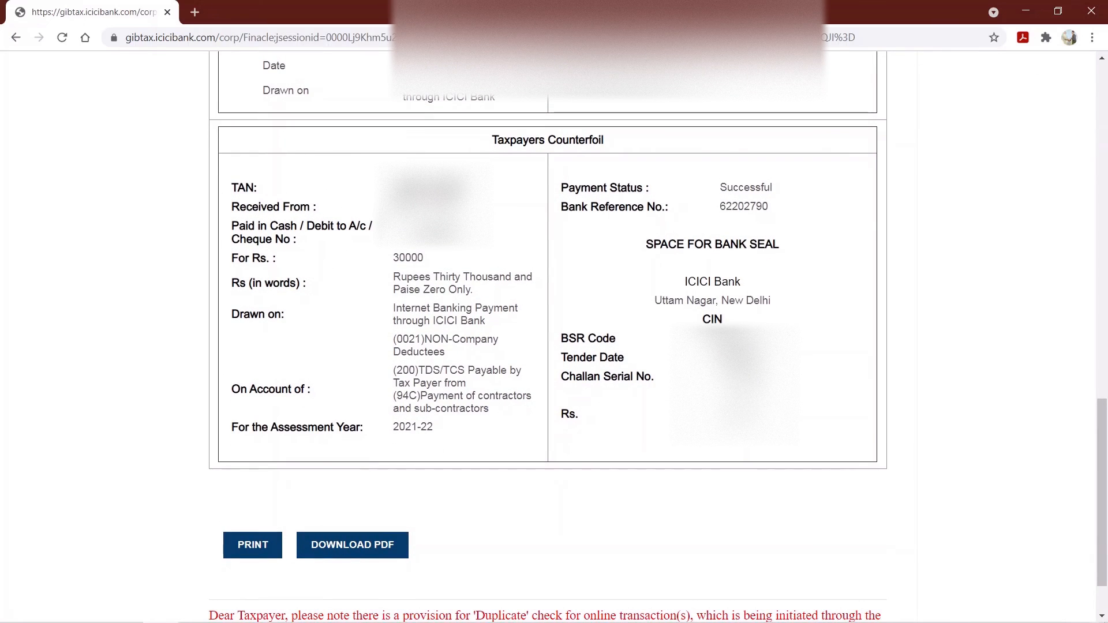
scroll(554, 335, "down", 1)
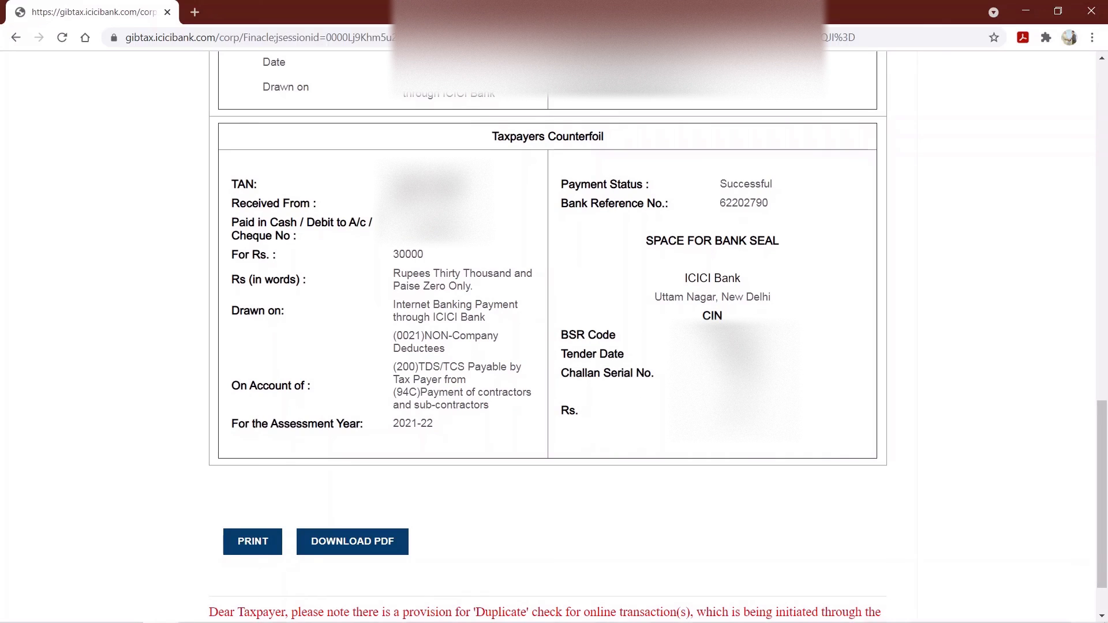
scroll(554, 335, "down", 1)
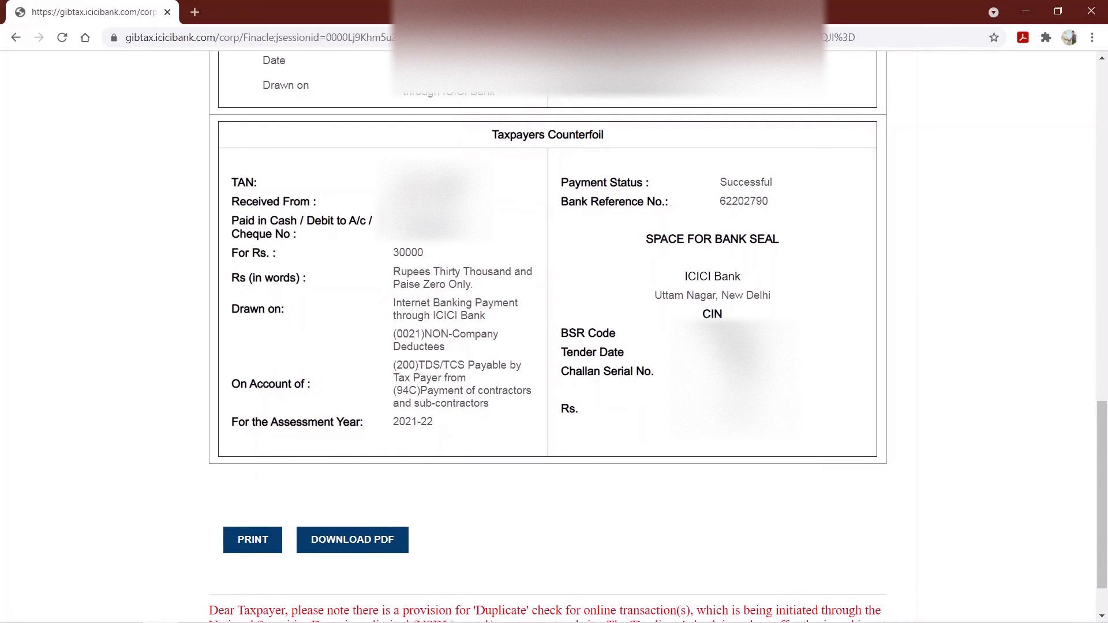
left_click(353, 540)
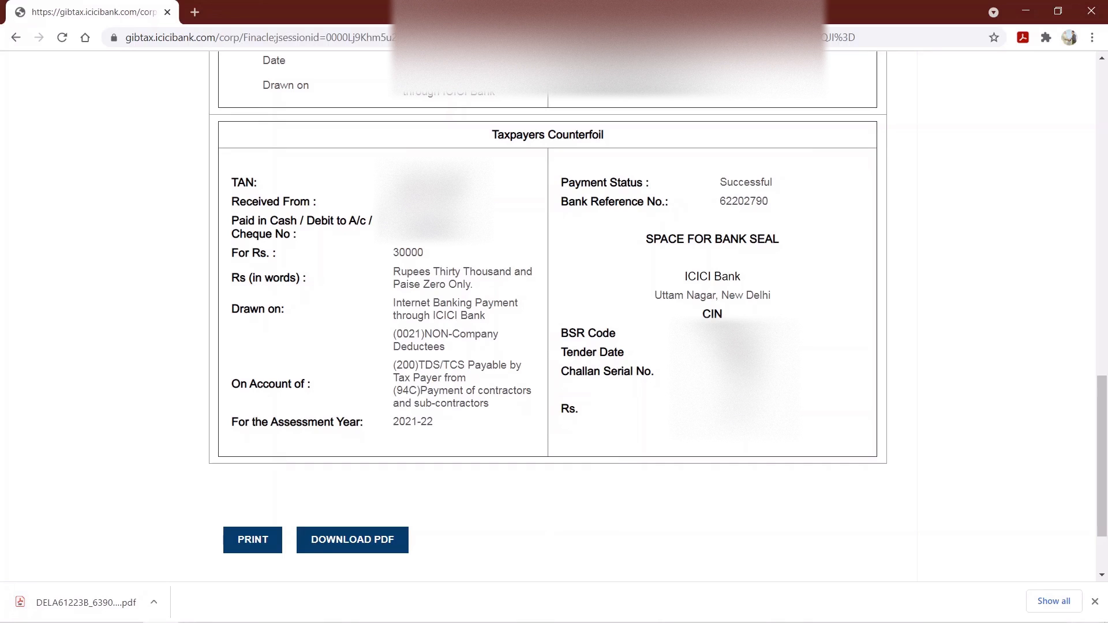
- Review the Taxpayers Counterfoil and the payment details section of the paid challan
scroll(554, 318, "down", 1)
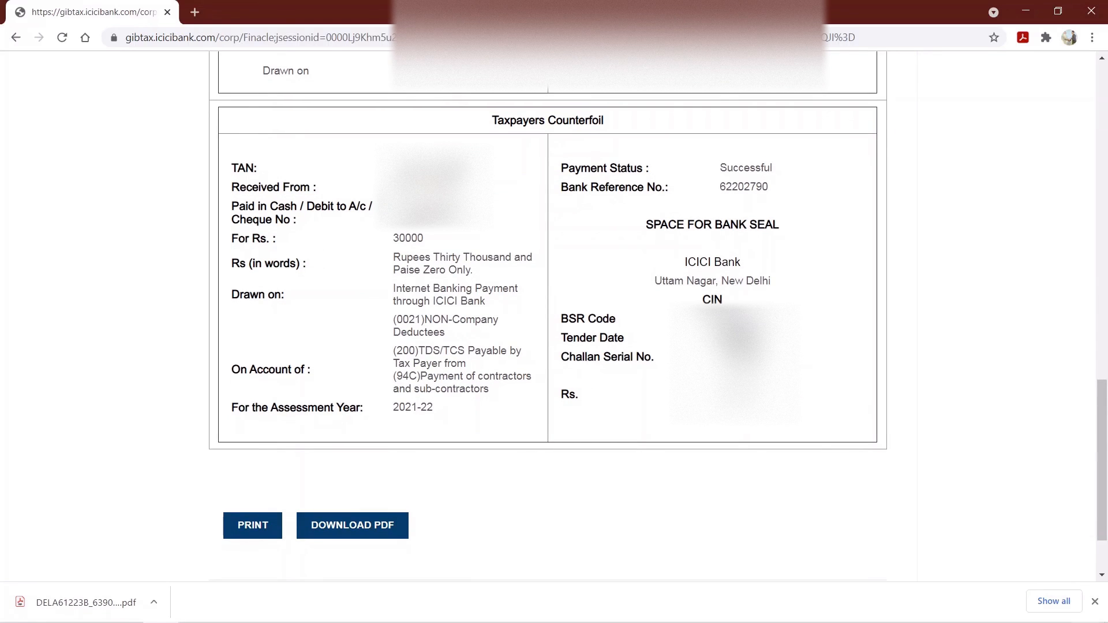
scroll(554, 317, "up", 1)
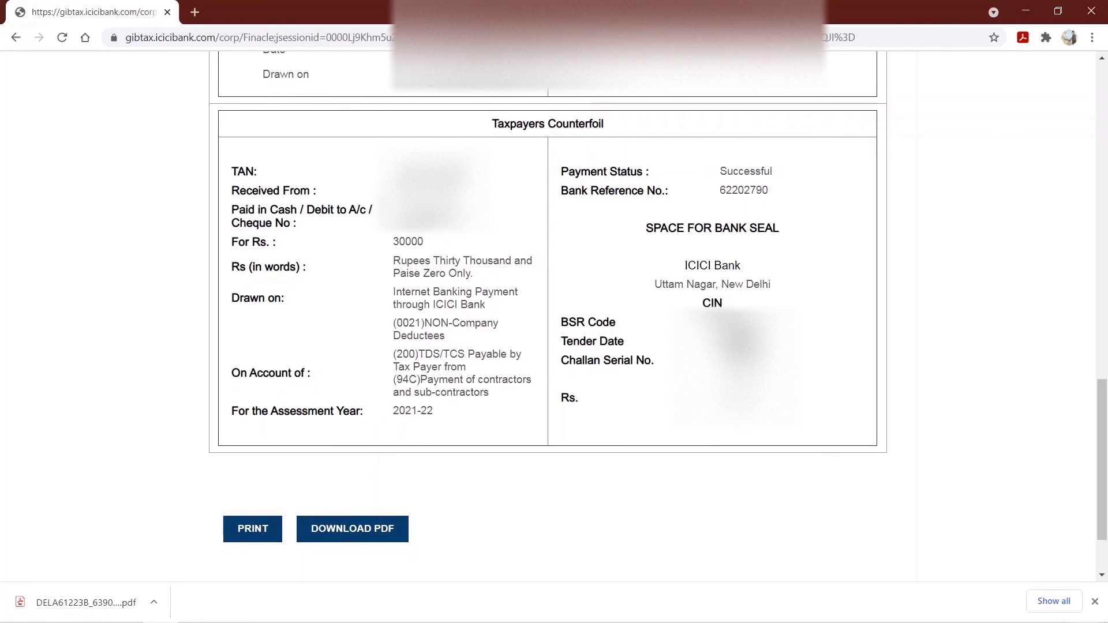
scroll(554, 317, "up", 1)
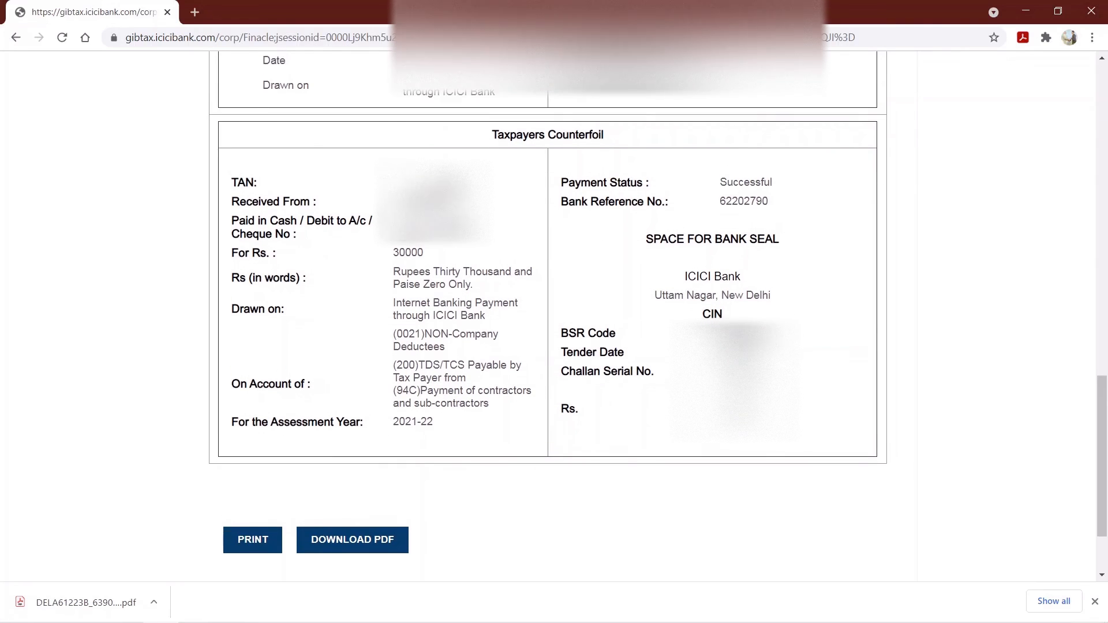
scroll(554, 317, "up", 3)
scroll(554, 317, "up", 3)
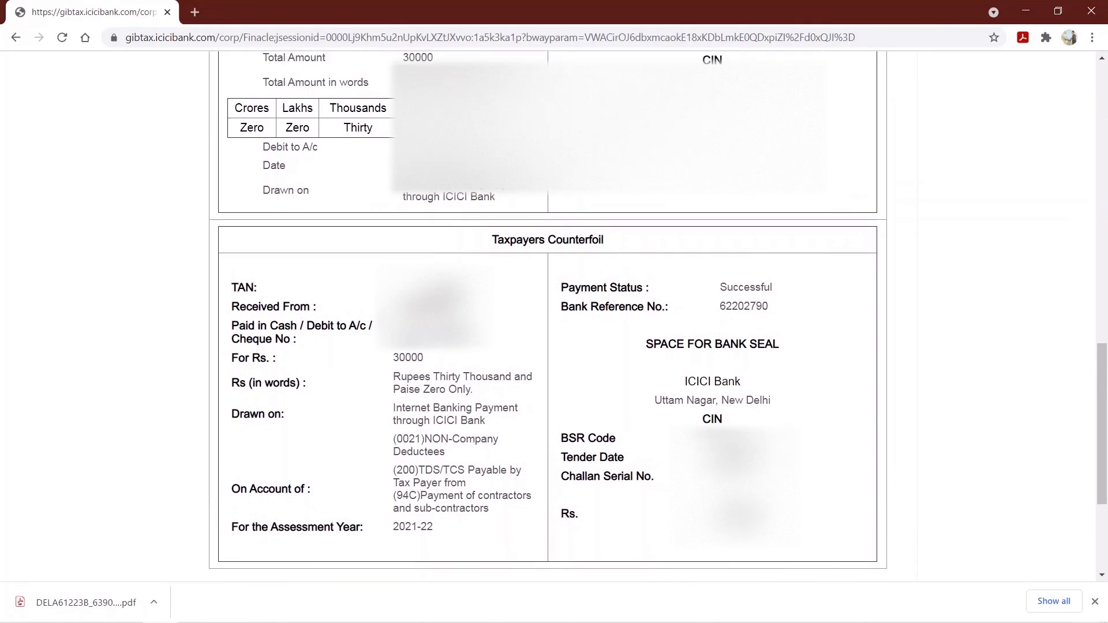
- Go back through the paid challan's payment and tax details to the reference number and payment status at the start of the summary
scroll(554, 317, "up", 1)
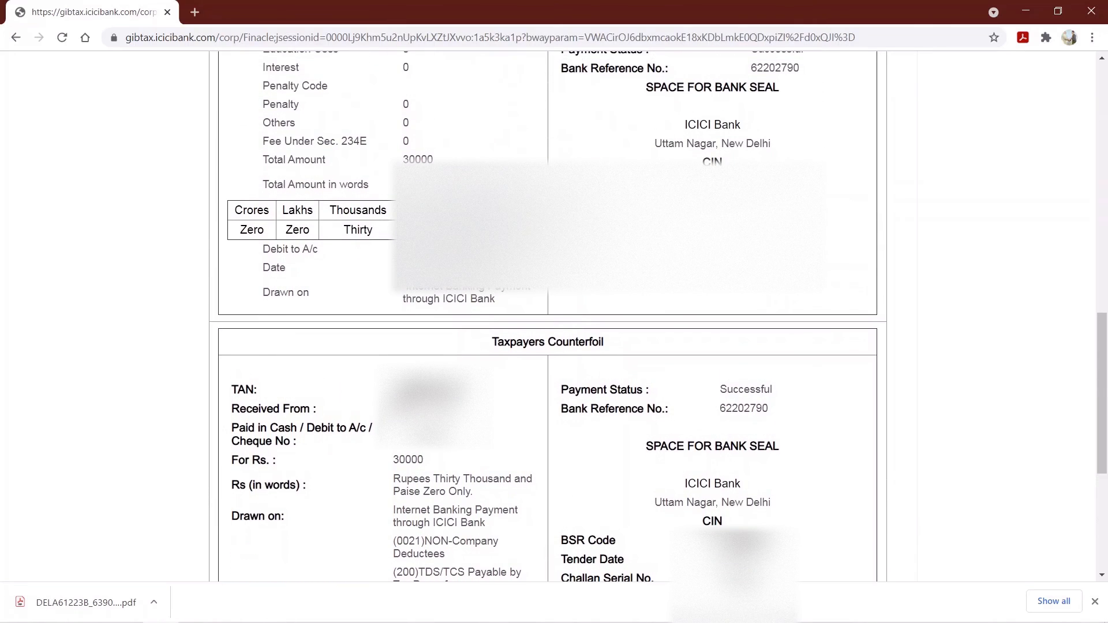
scroll(554, 318, "up", 1)
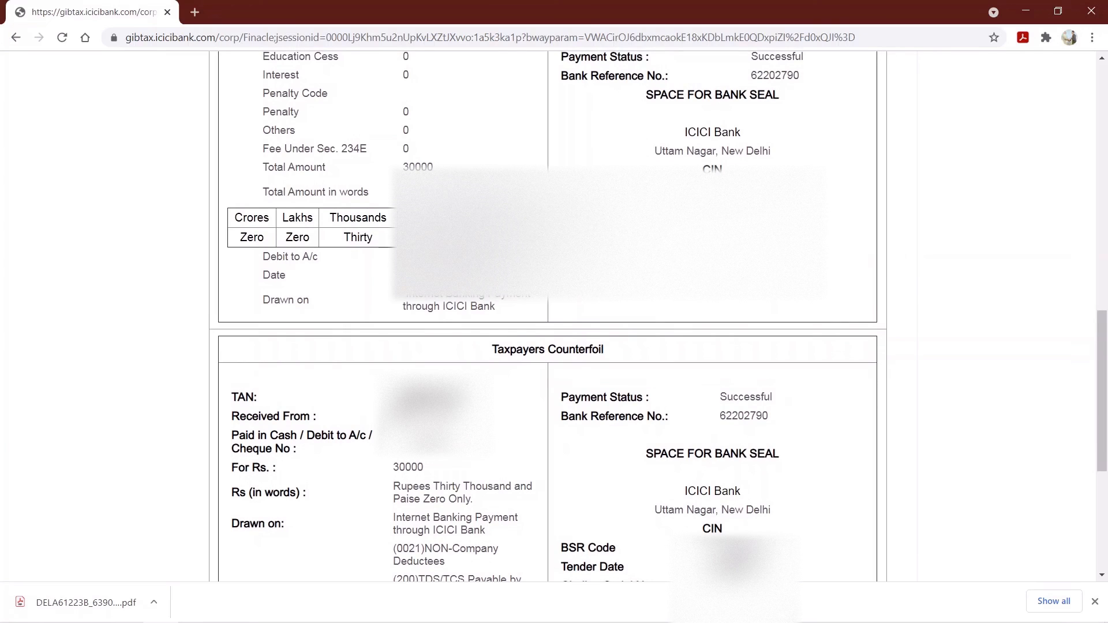
scroll(554, 318, "up", 3)
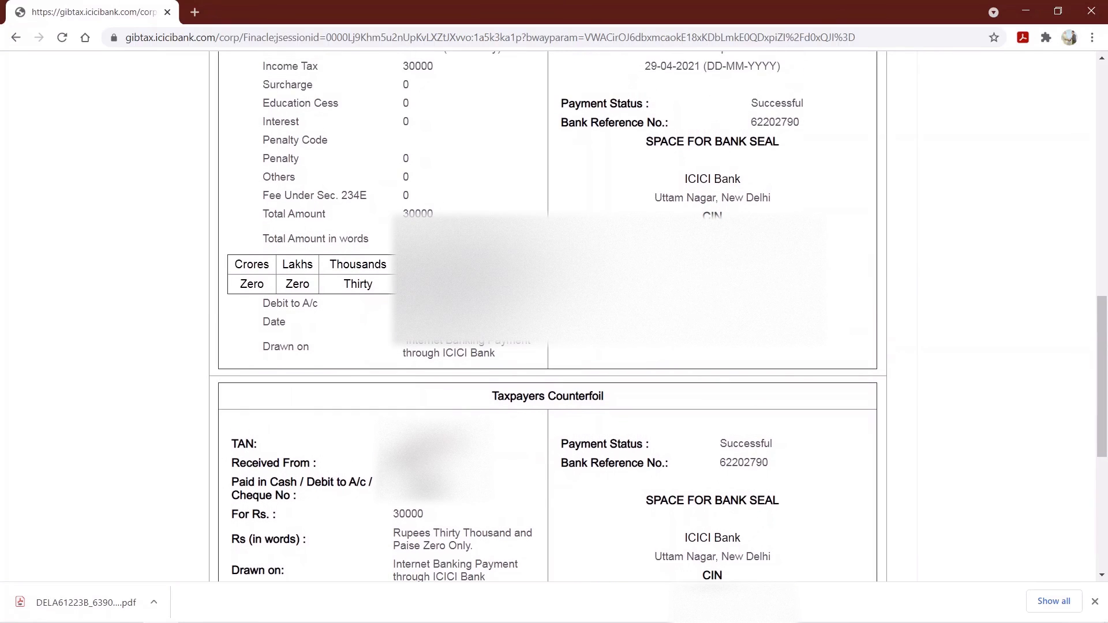
scroll(554, 318, "up", 9)
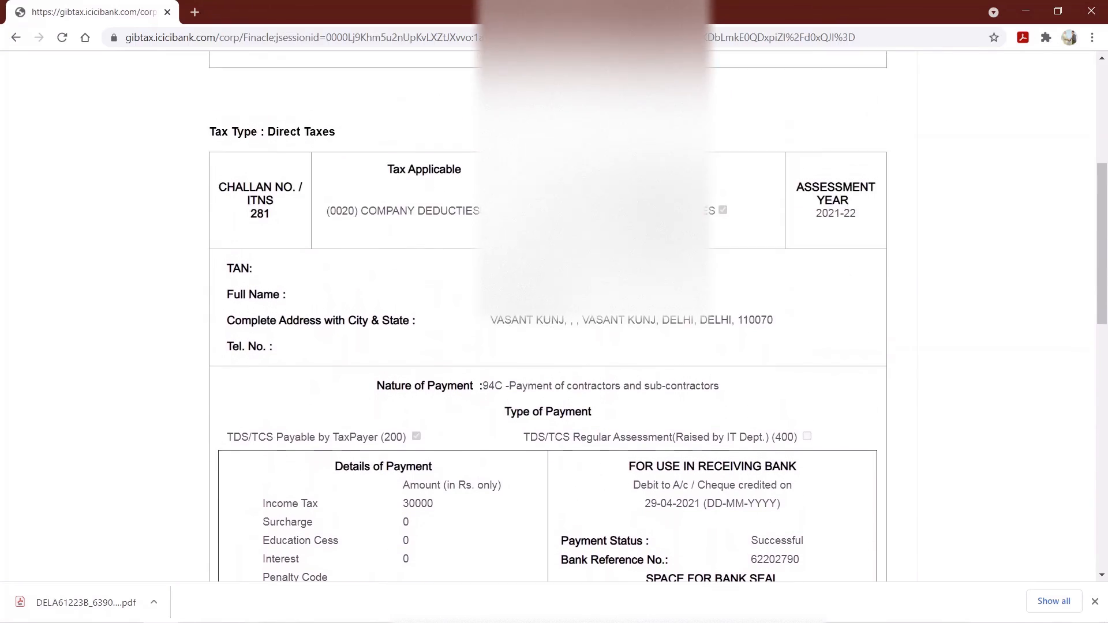
scroll(554, 318, "up", 4)
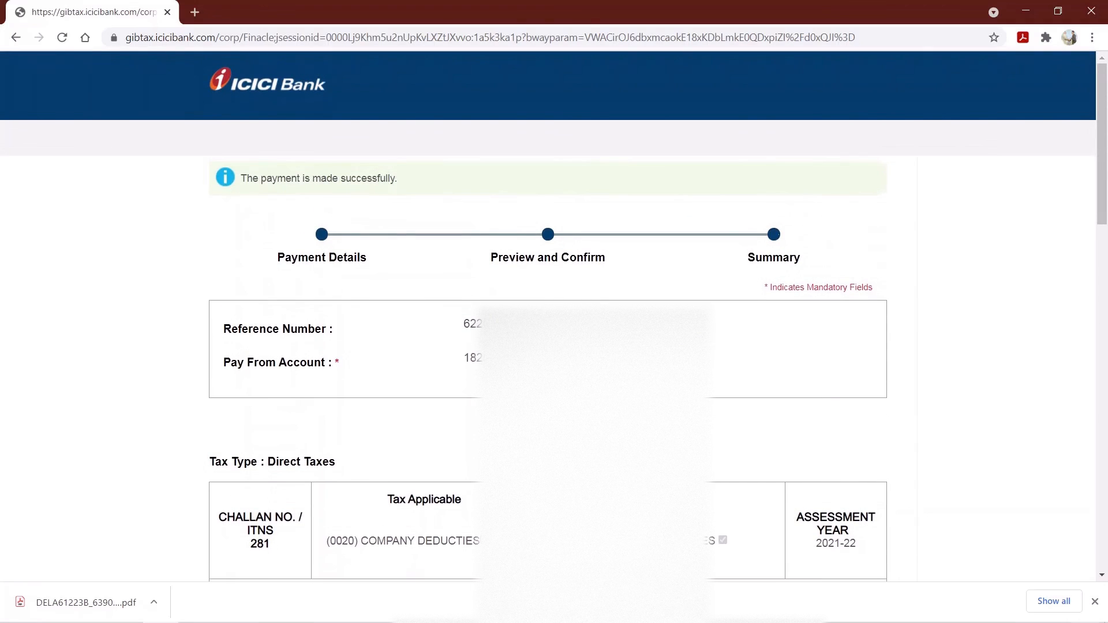
scroll(554, 317, "down", 1)
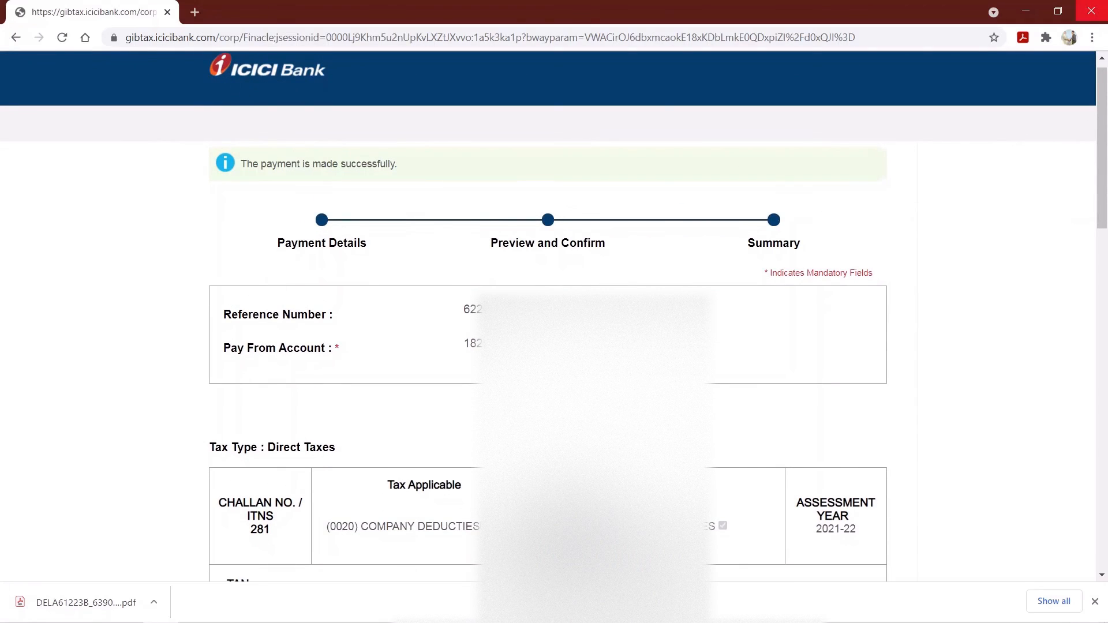